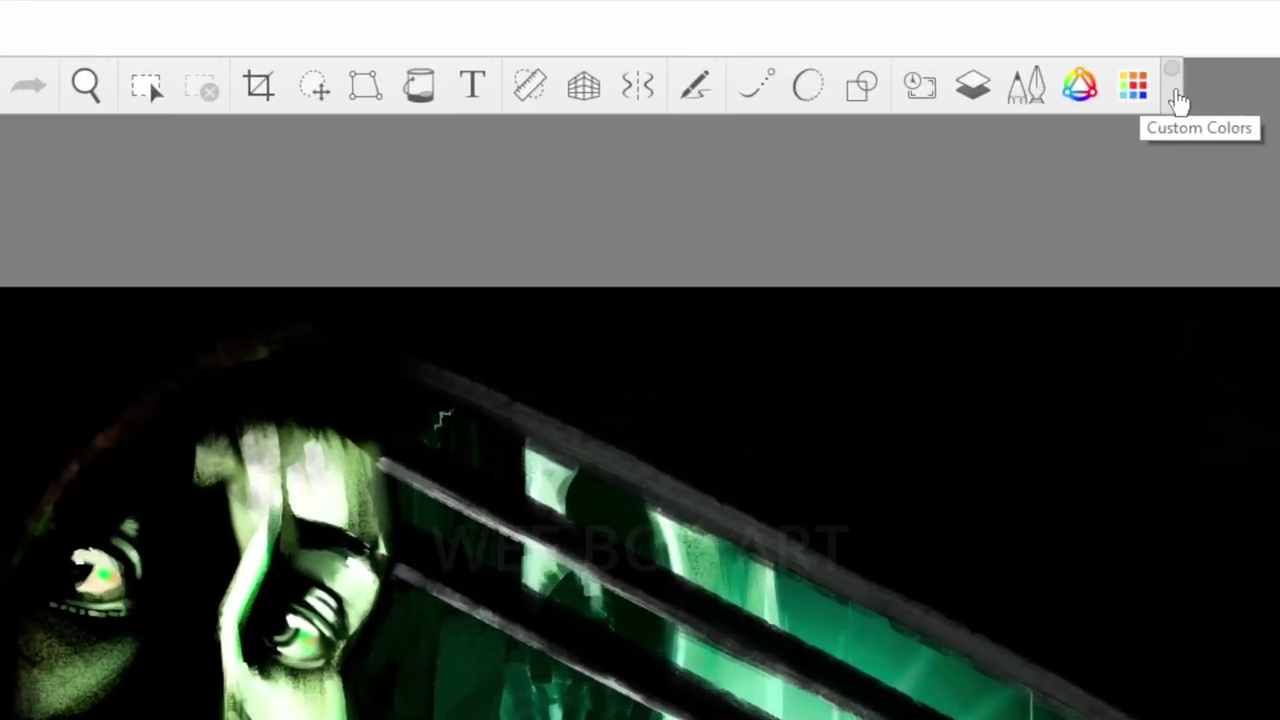
Browse the Basic, Greys and Variety Collection colour sets, then rename the Unnamed collection in the Color Library
{"action": "left_click", "coordinate": [974, 51]}
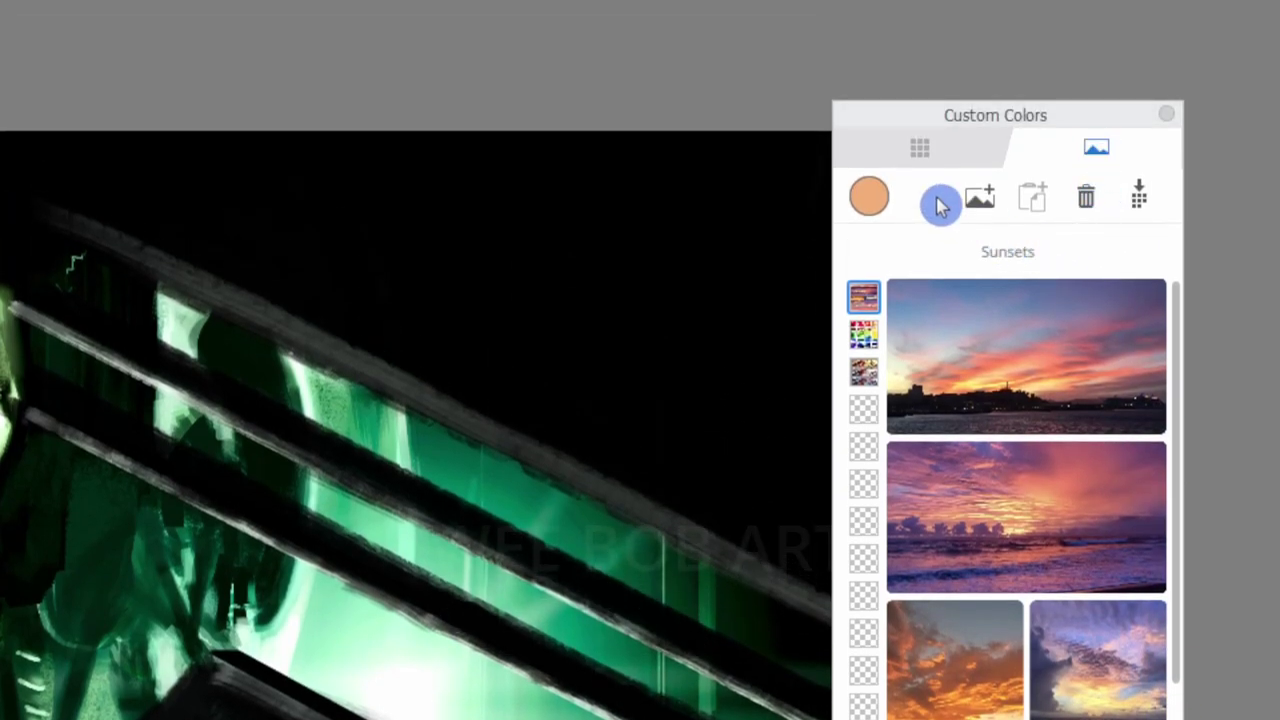
{"action": "left_click", "coordinate": [918, 152]}
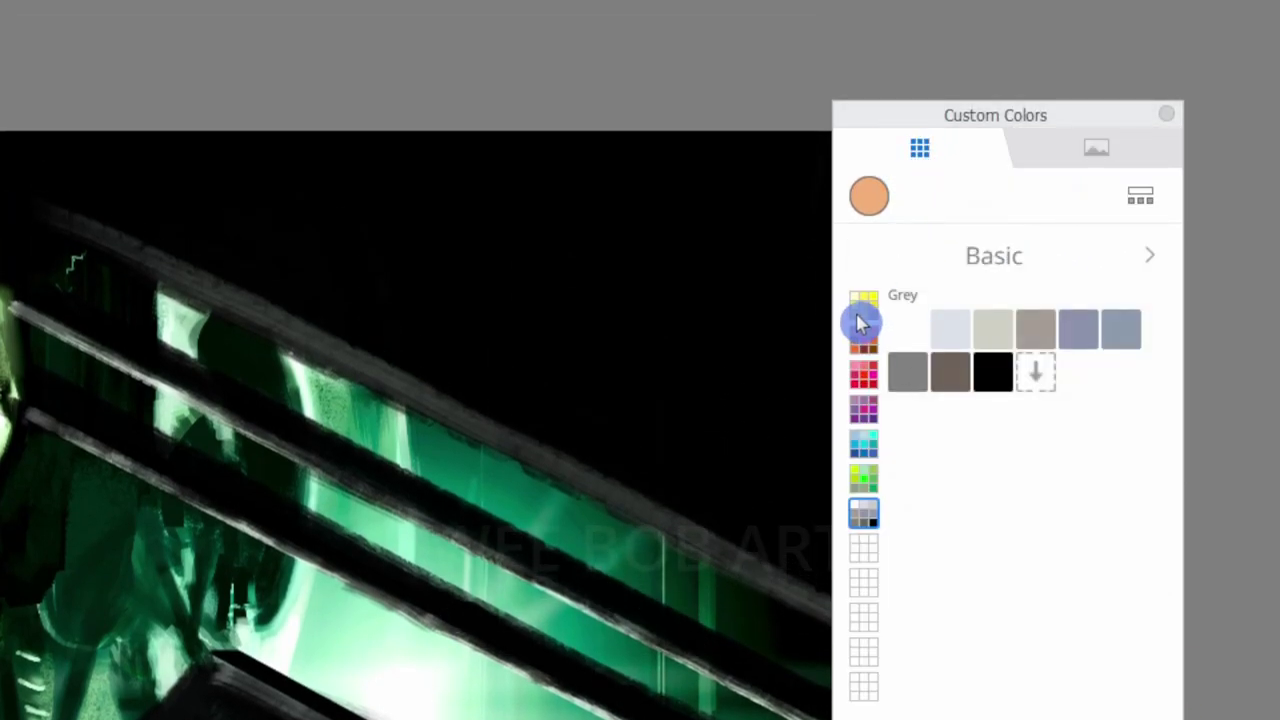
{"action": "left_click", "coordinate": [864, 305]}
{"action": "left_click", "coordinate": [1082, 140]}
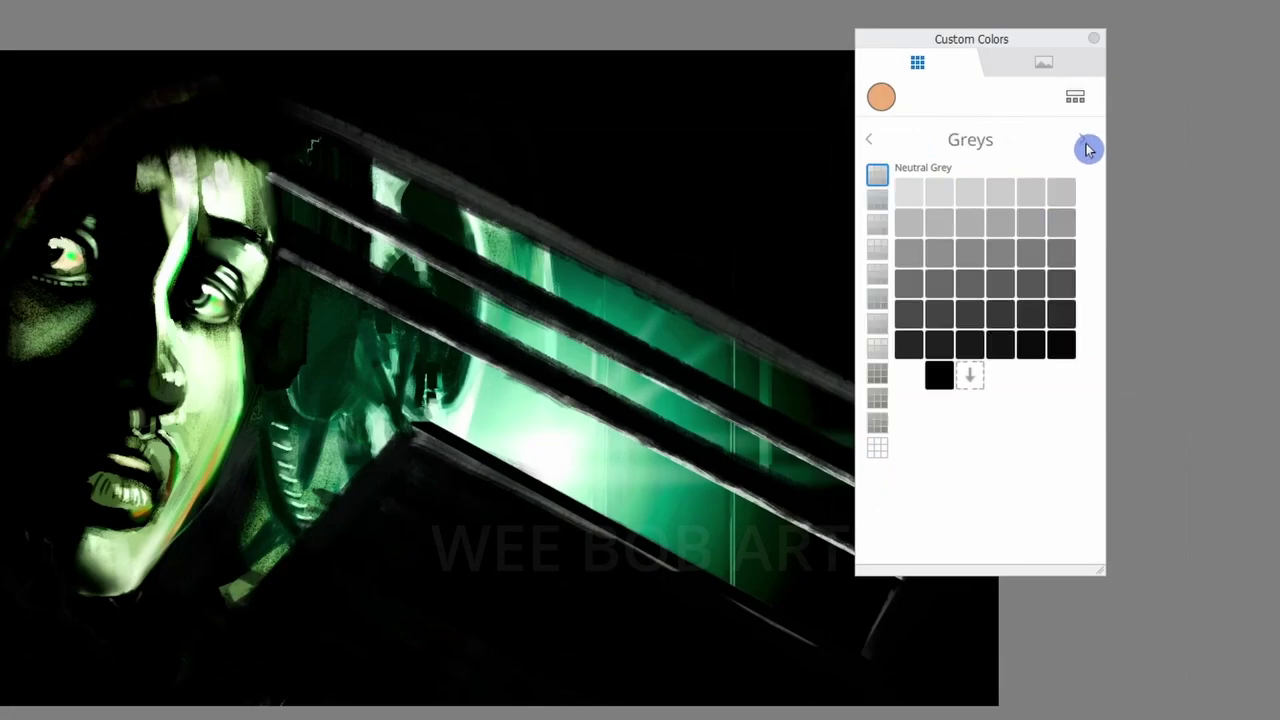
{"action": "left_click", "coordinate": [1082, 146]}
{"action": "left_click", "coordinate": [1077, 98]}
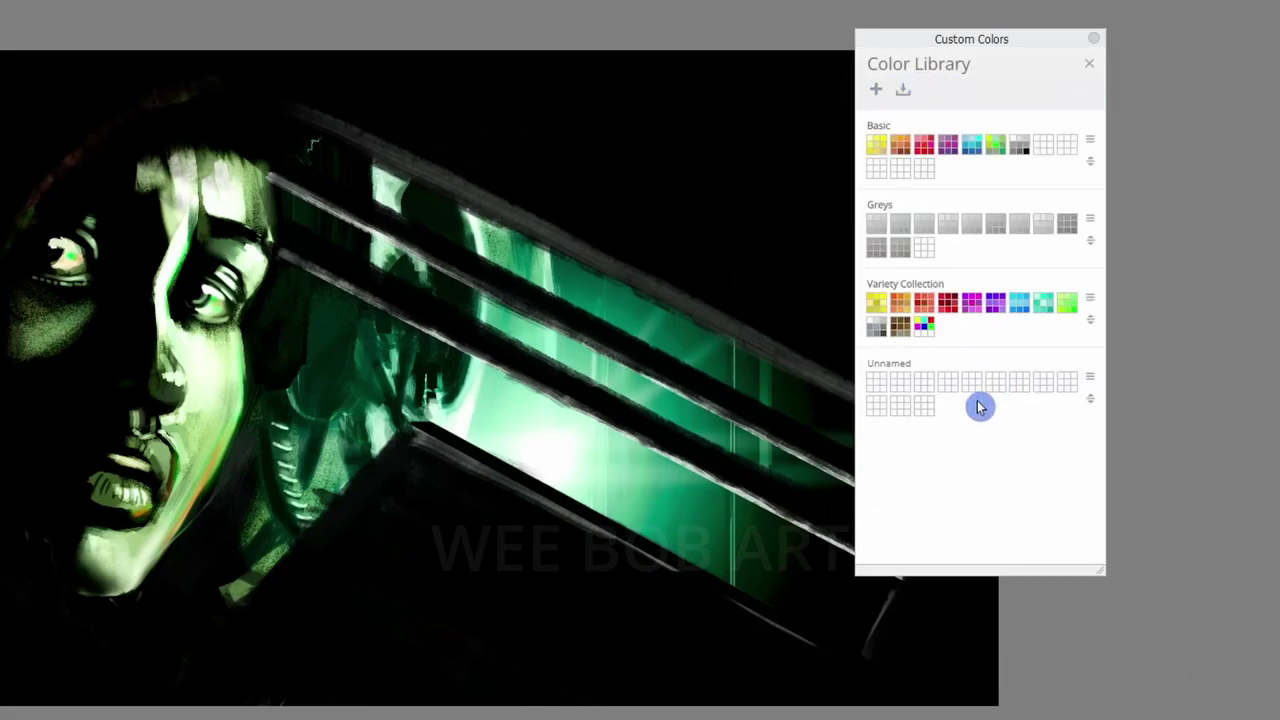
{"action": "left_click", "coordinate": [895, 364]}
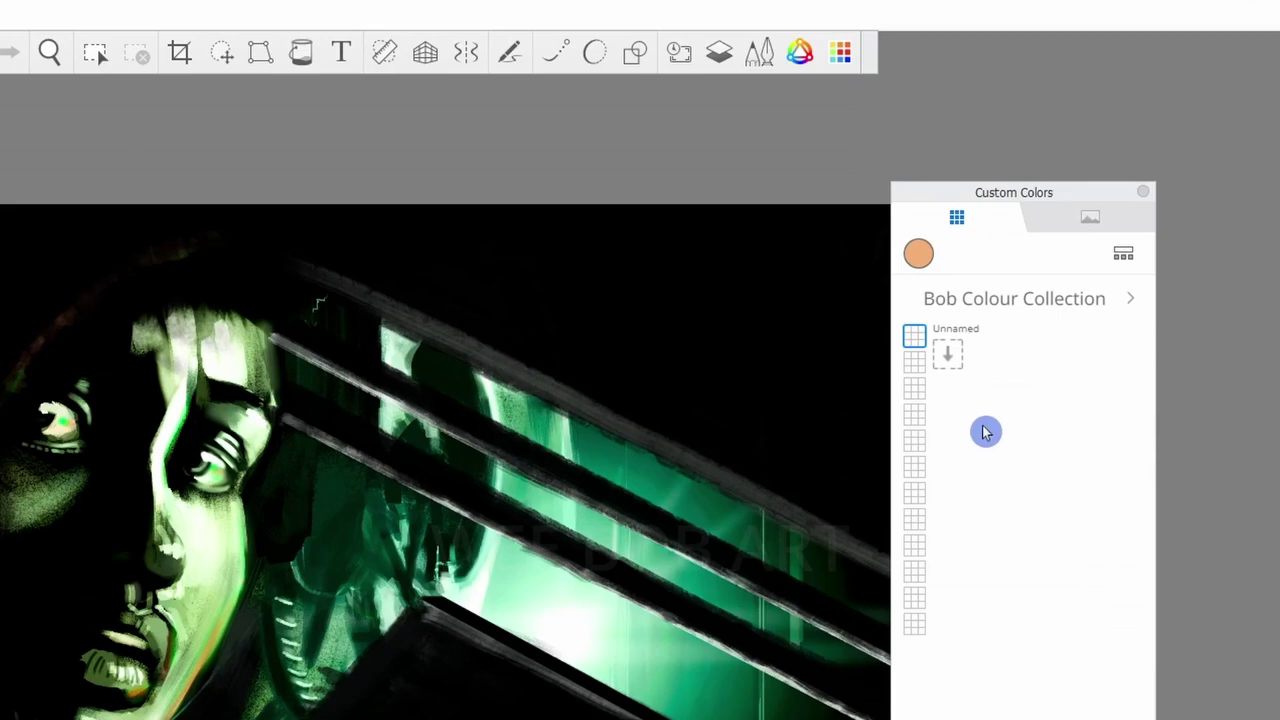
Add a brown BC743A swatch and an orange F58123 swatch from the Color Editor to the Unnamed palette
{"action": "left_click", "coordinate": [802, 58]}
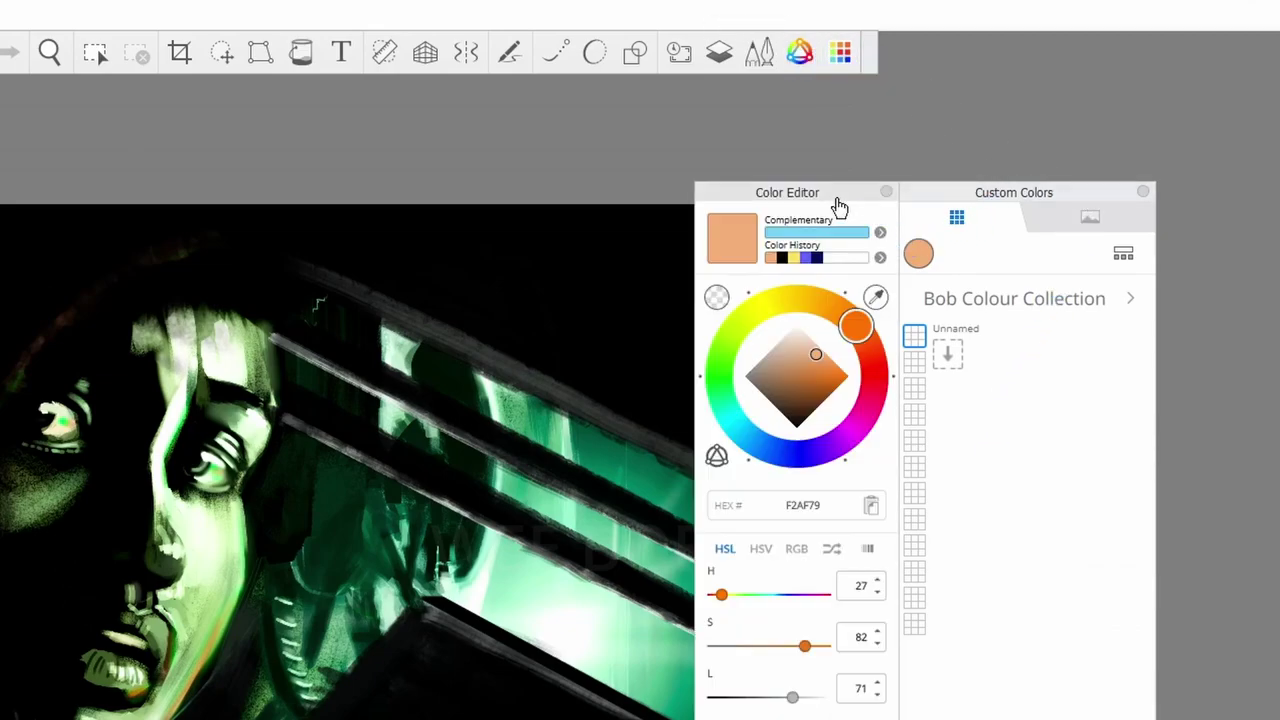
{"action": "left_click_drag", "start_coordinate": [837, 206], "coordinate": [663, 136]}
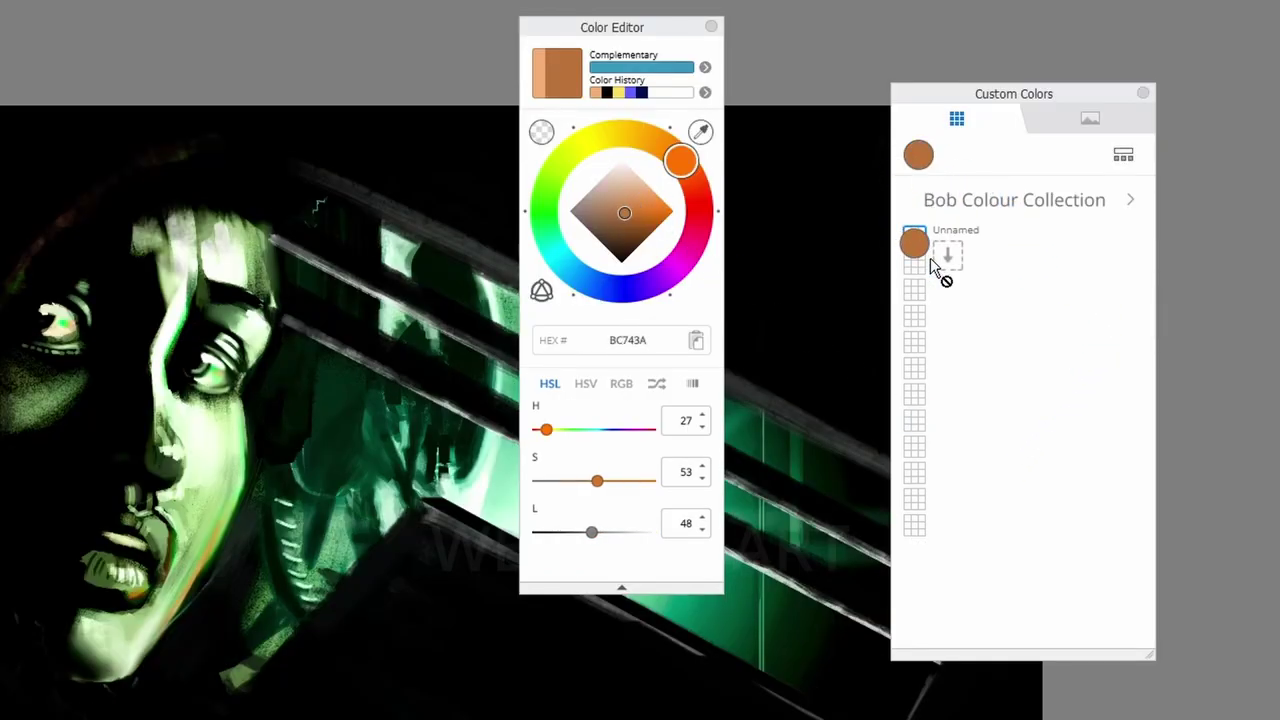
{"action": "mouse_move", "coordinate": [930, 258]}
{"action": "left_mouse_down"}
{"action": "mouse_move", "coordinate": [966, 306]}
{"action": "mouse_move", "coordinate": [919, 240]}
{"action": "left_mouse_up"}
{"action": "left_click", "coordinate": [660, 213]}
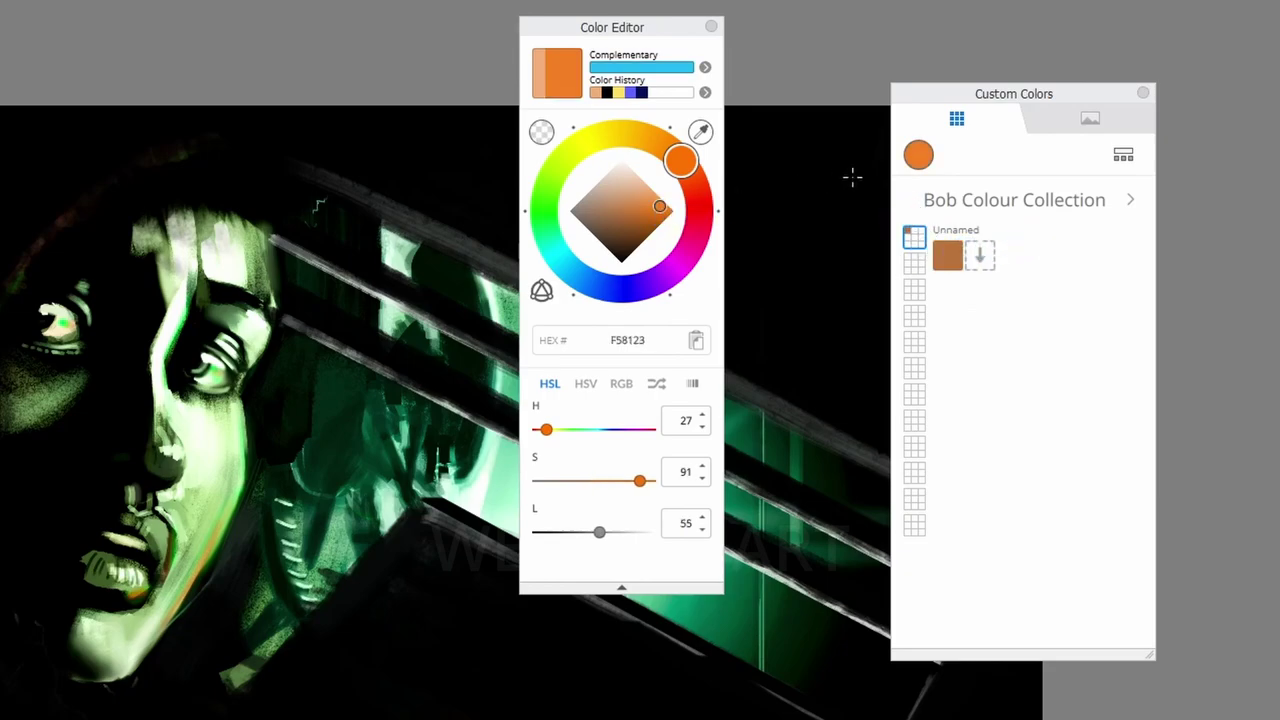
{"action": "left_click_drag", "start_coordinate": [955, 318], "coordinate": [988, 316]}
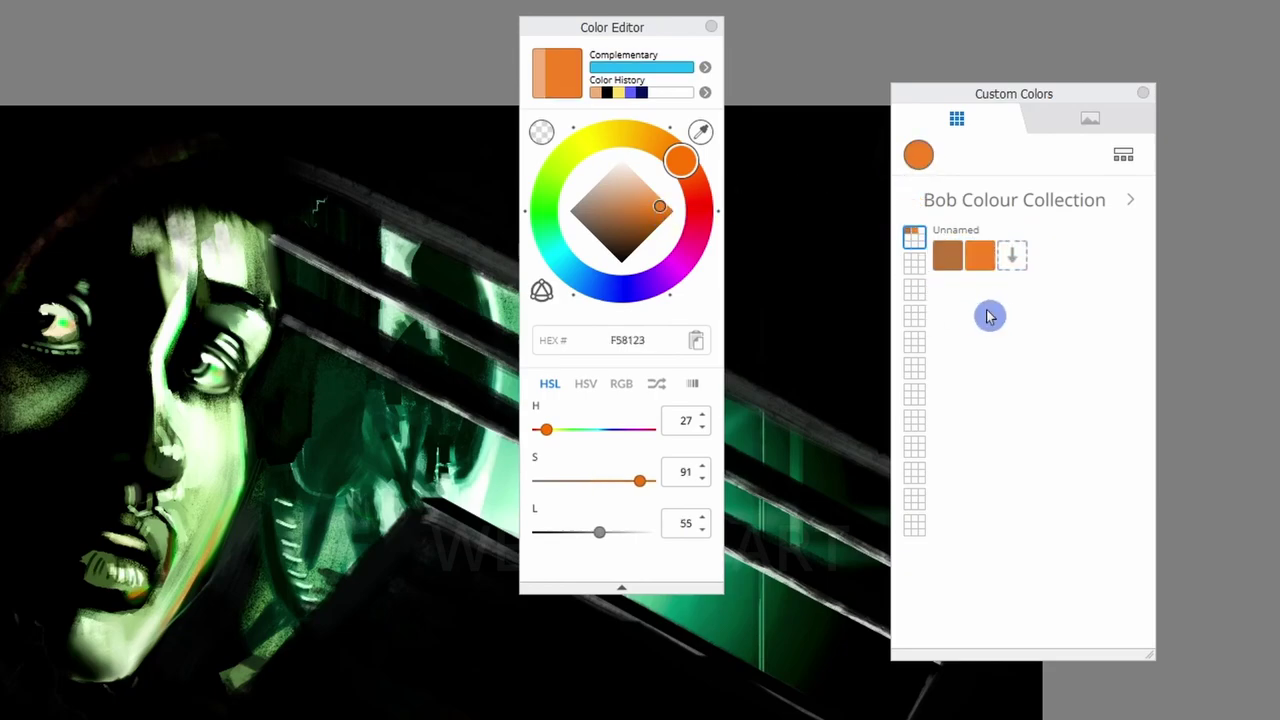
{"action": "left_click", "coordinate": [1125, 157]}
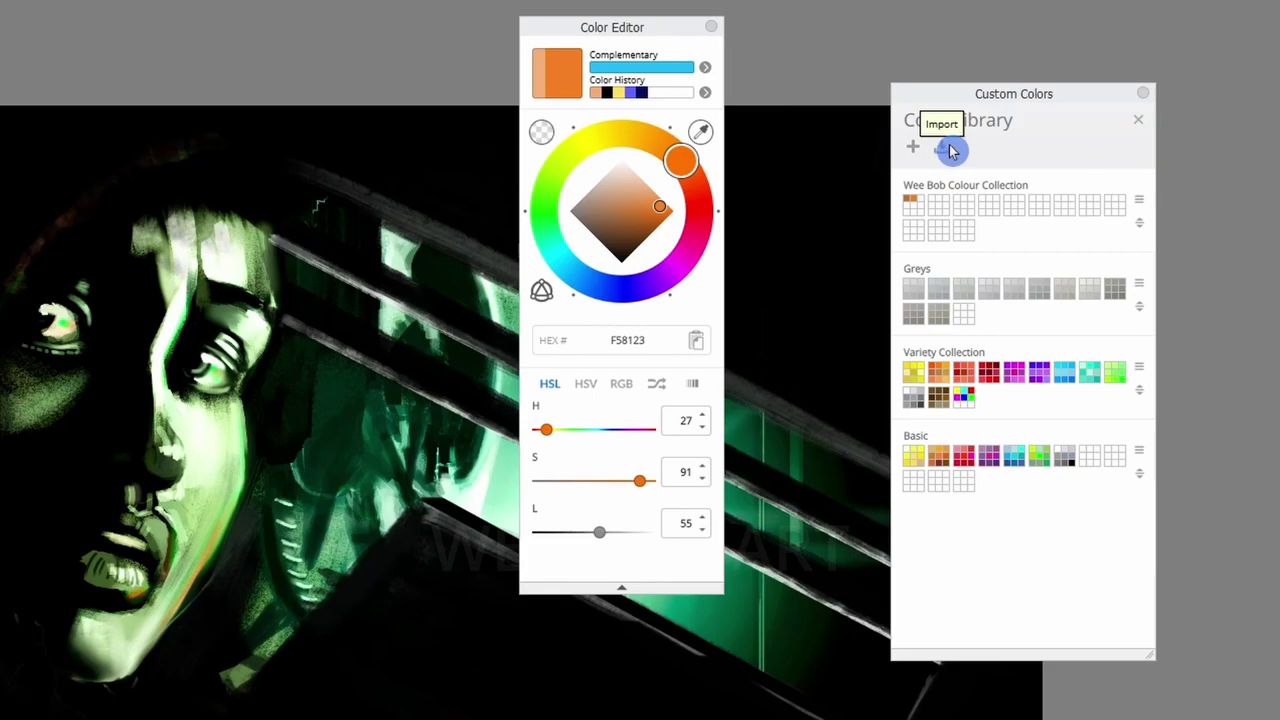
{"action": "left_click", "coordinate": [1138, 120]}
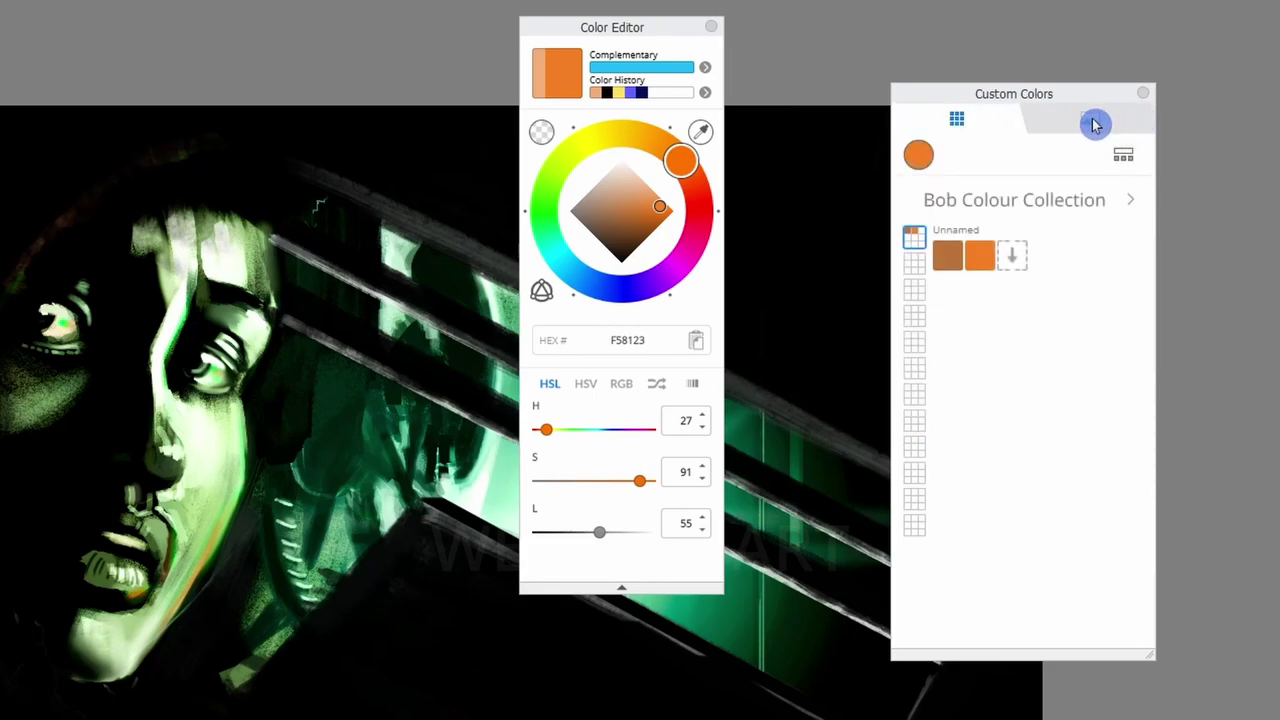
Show the colour reference images and select the Sample Color Study image
{"action": "left_click", "coordinate": [1094, 121]}
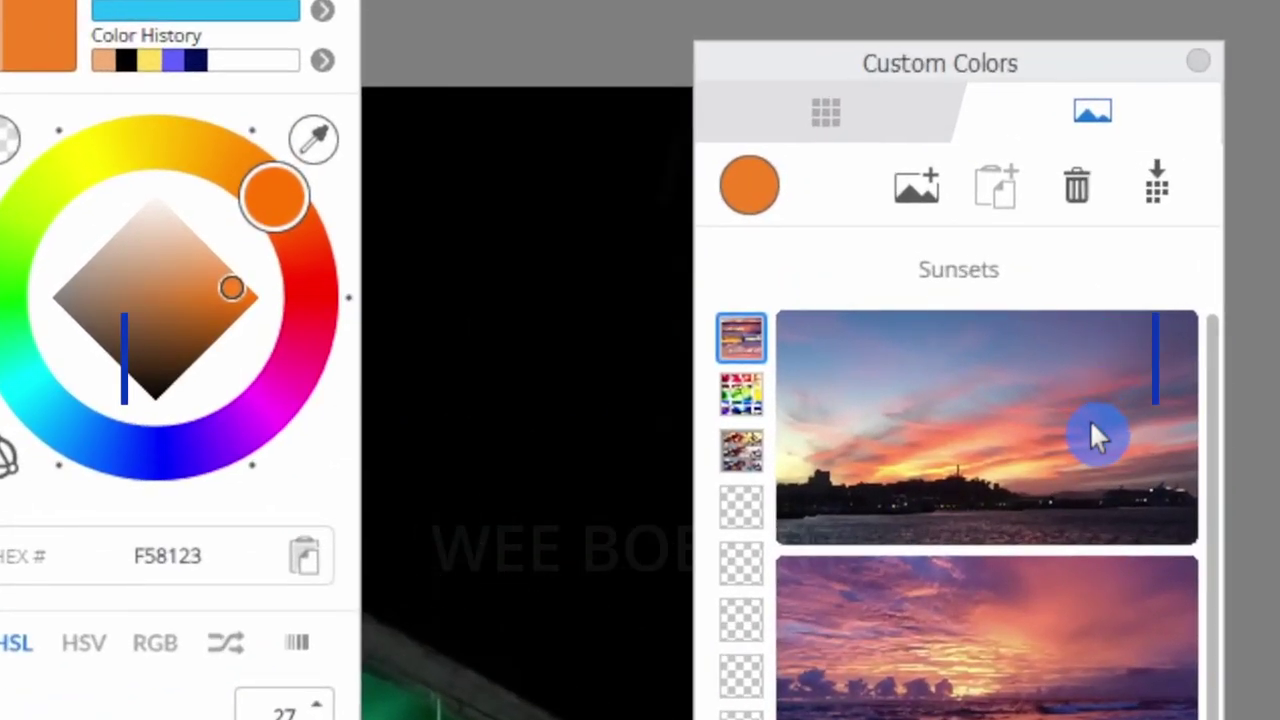
{"action": "left_click", "coordinate": [910, 257]}
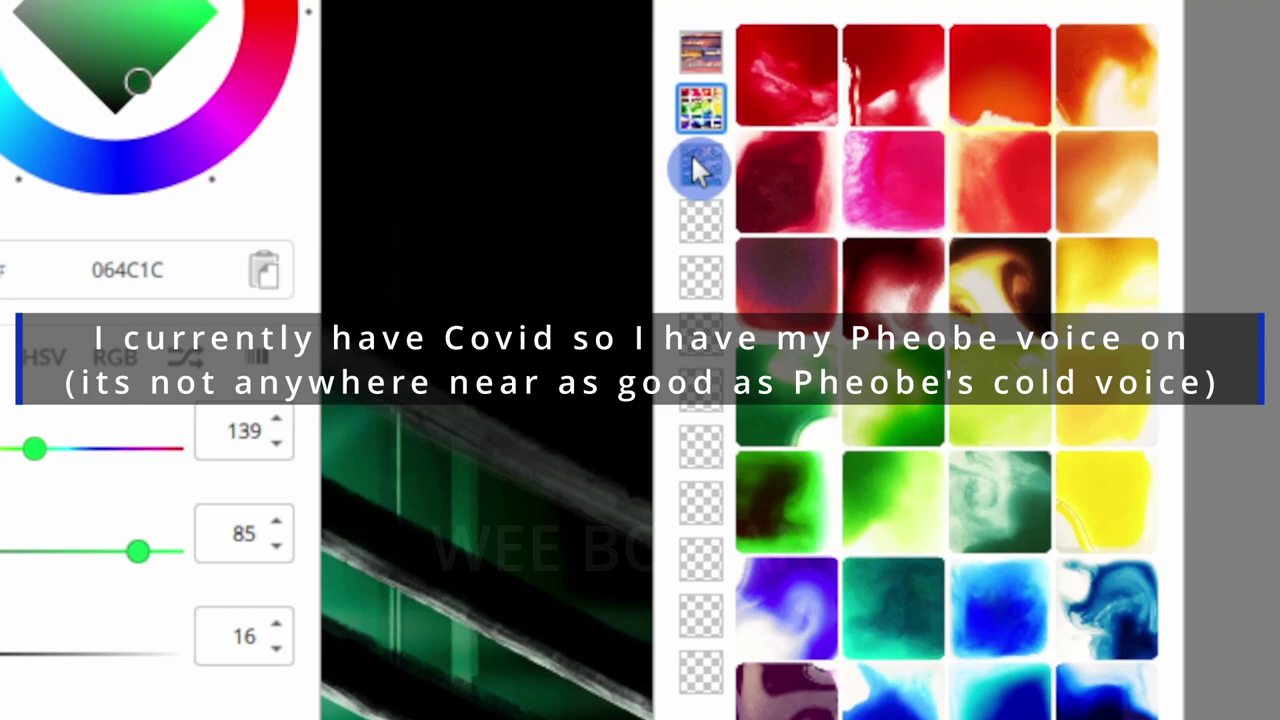
{"action": "left_click", "coordinate": [695, 162]}
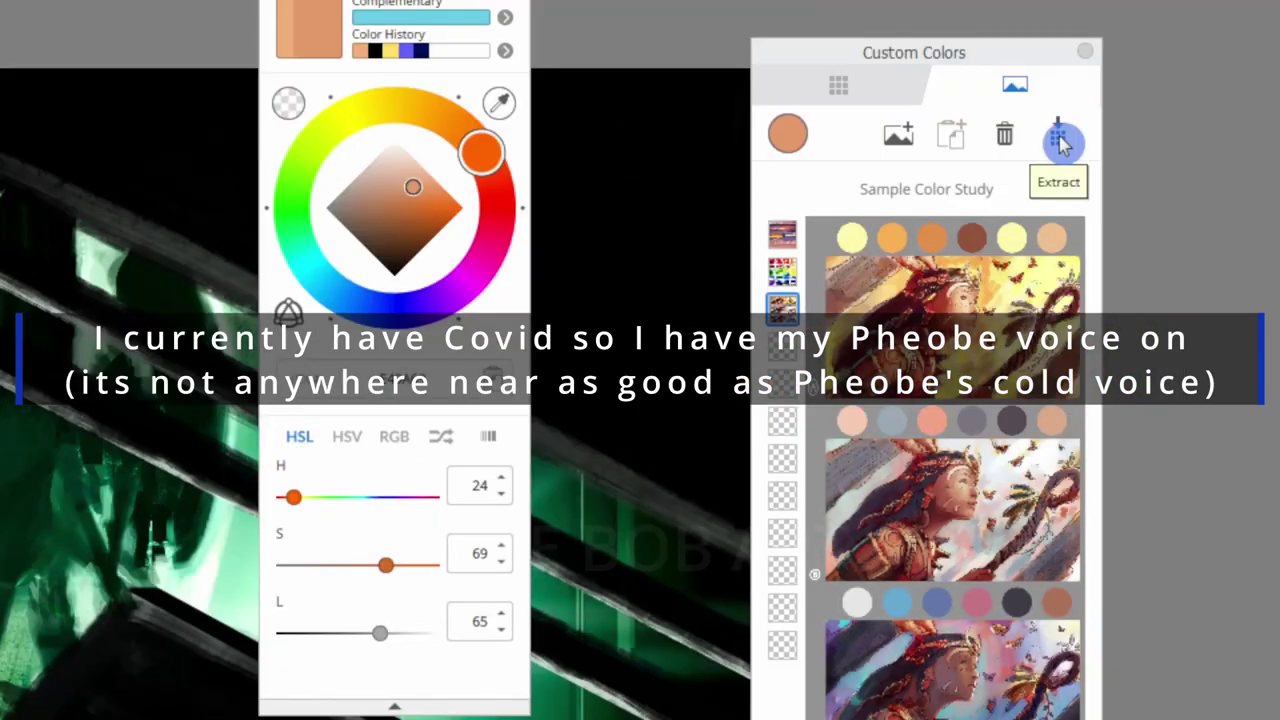
Extract 9 Darker colors from the image into the personal collection's Palette 2
{"action": "left_click", "coordinate": [1063, 137]}
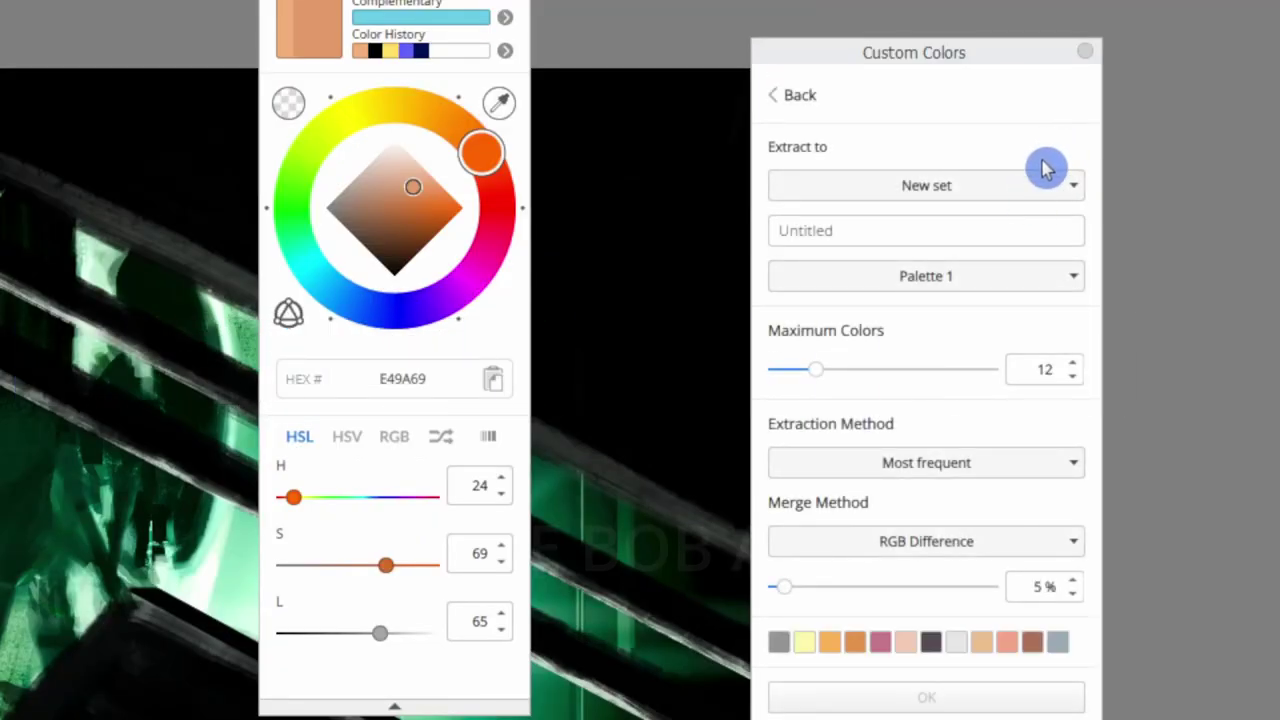
{"action": "left_click", "coordinate": [1077, 189]}
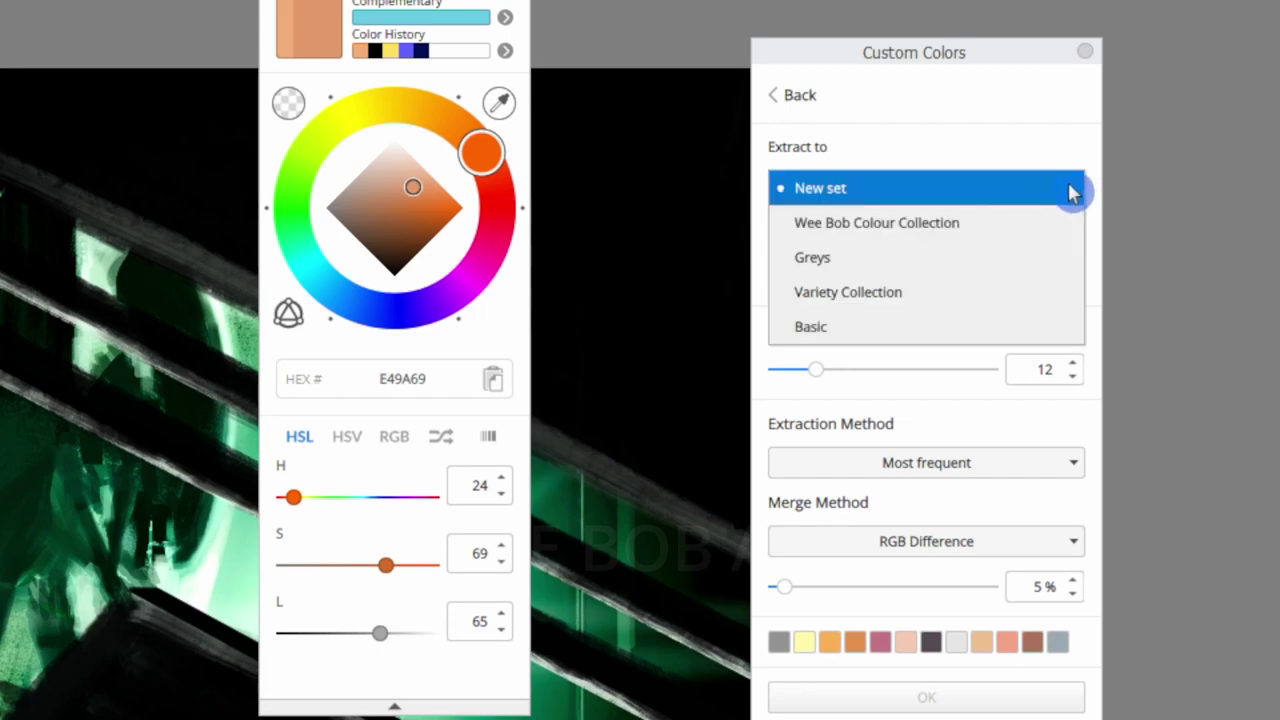
{"action": "left_click", "coordinate": [1040, 222]}
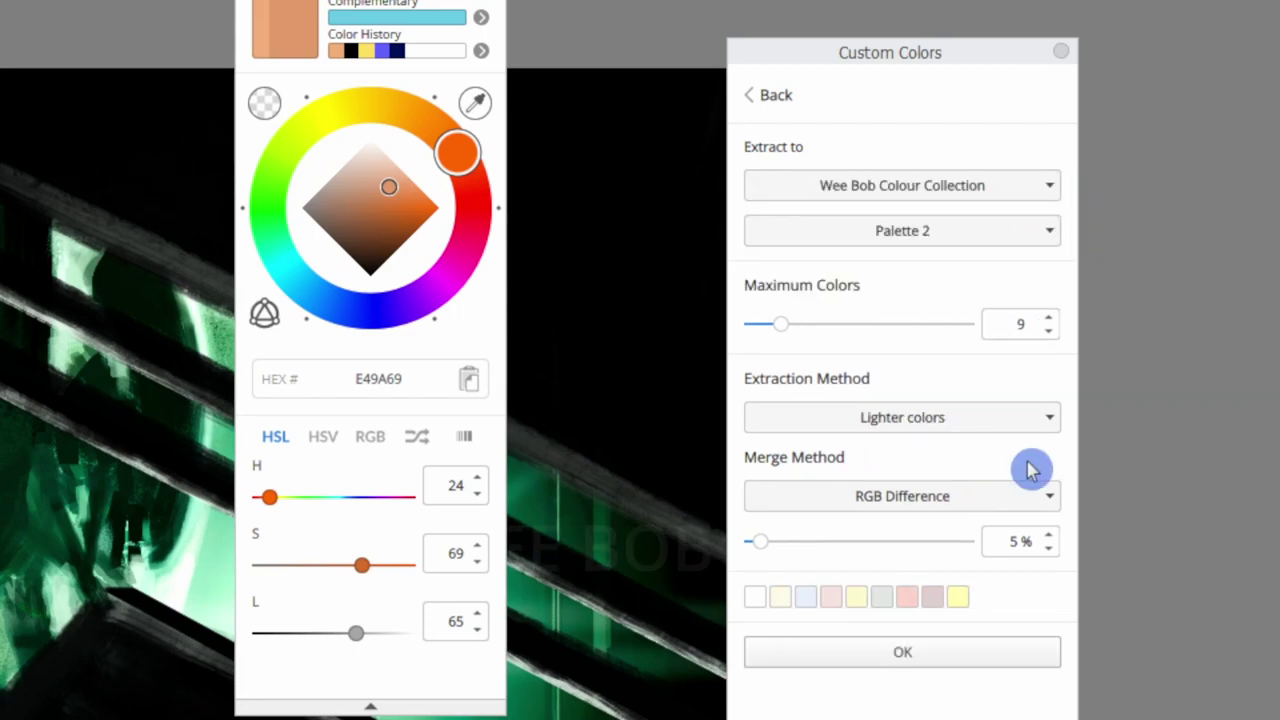
{"action": "left_click", "coordinate": [1072, 425]}
{"action": "left_click", "coordinate": [988, 490]}
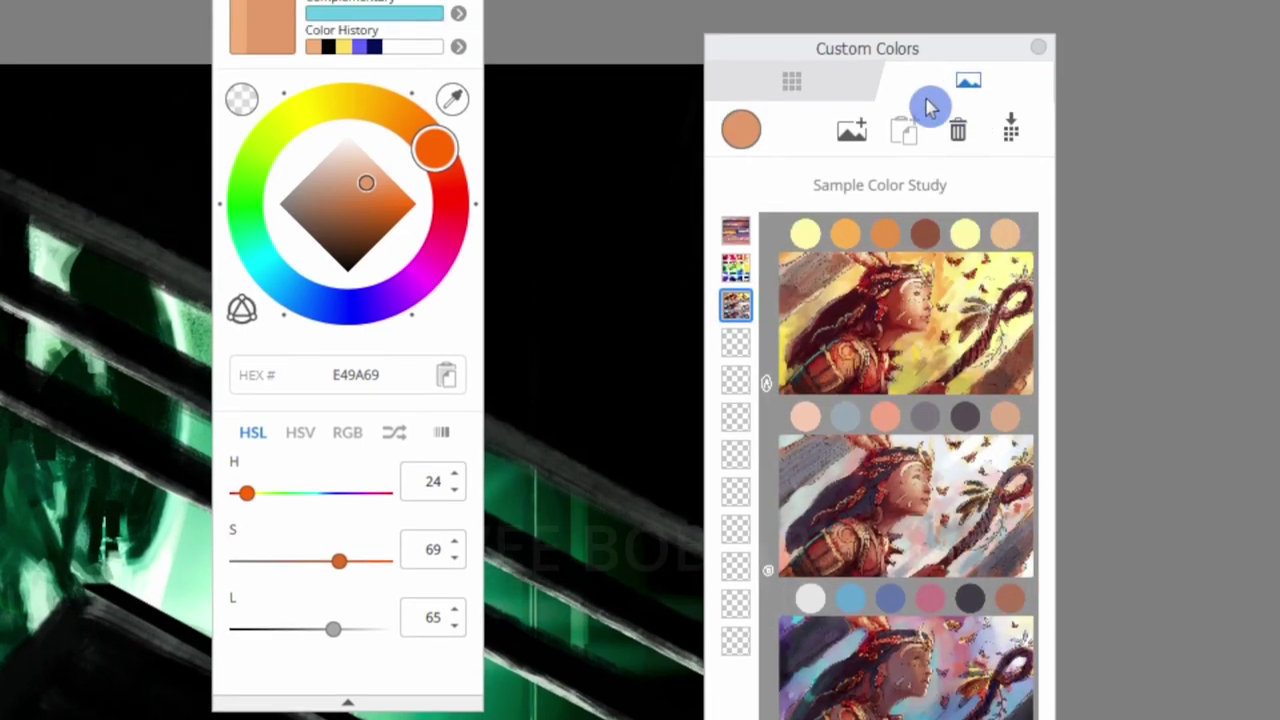
Check the extracted palette, load amongus3LR2 into an empty image slot, and set the colour to red FF0000
{"action": "left_click", "coordinate": [823, 42]}
{"action": "left_click", "coordinate": [755, 281]}
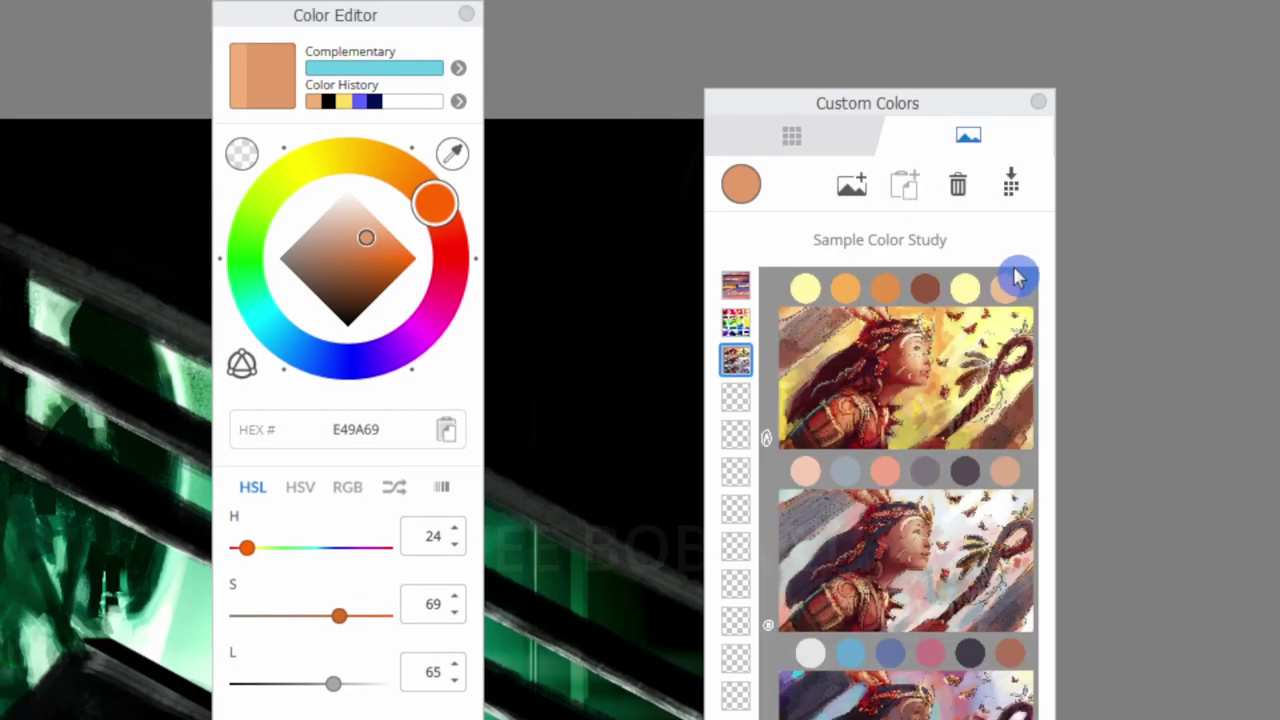
{"action": "left_click", "coordinate": [736, 397]}
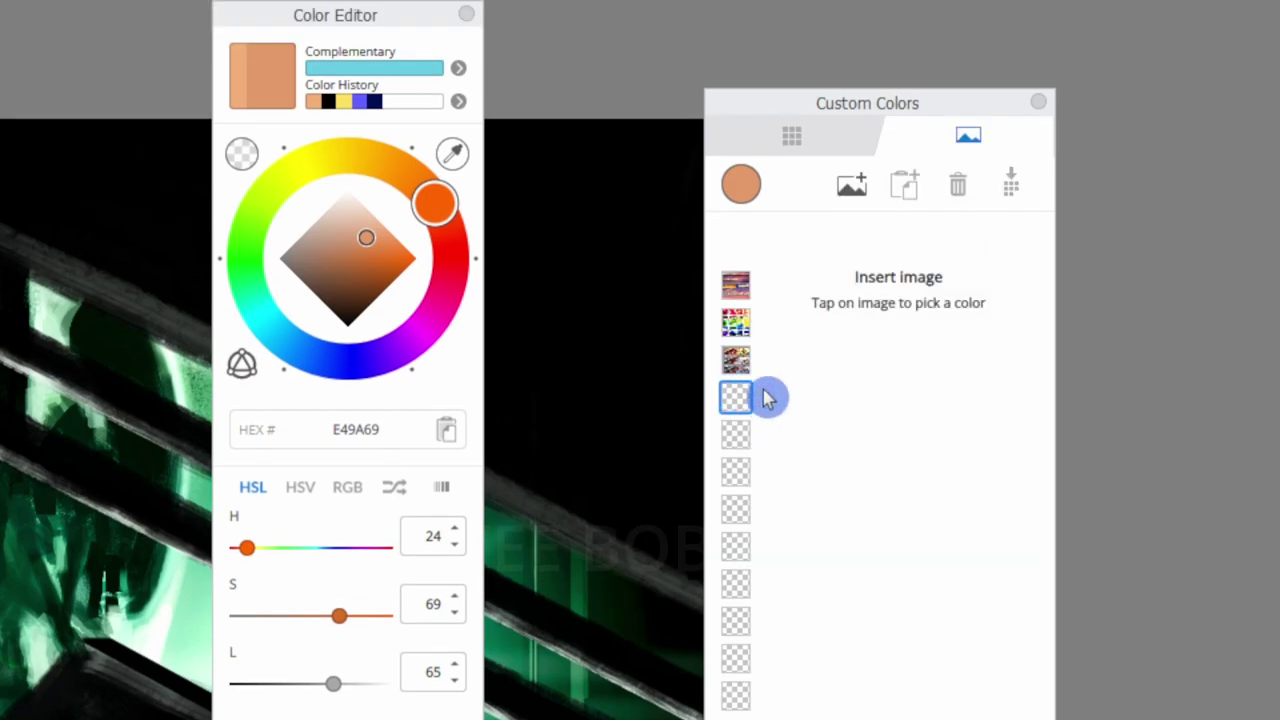
{"action": "left_click", "coordinate": [853, 186]}
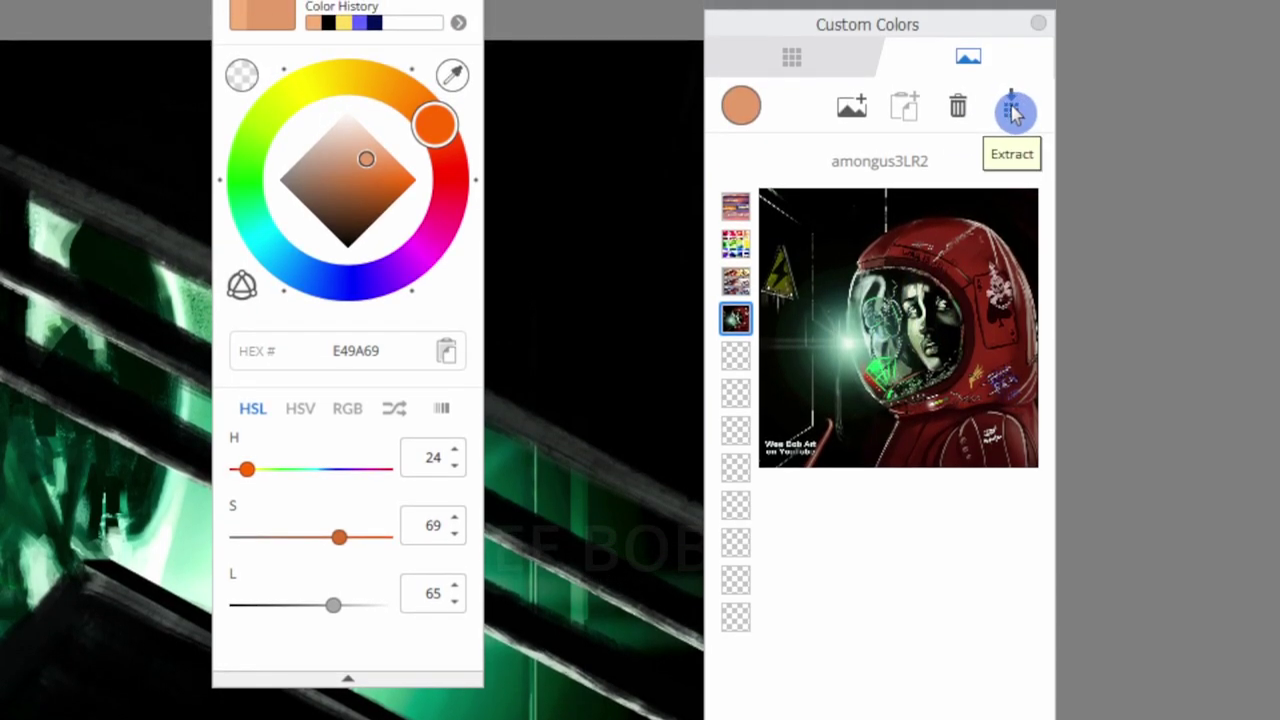
{"action": "left_click", "coordinate": [1012, 110]}
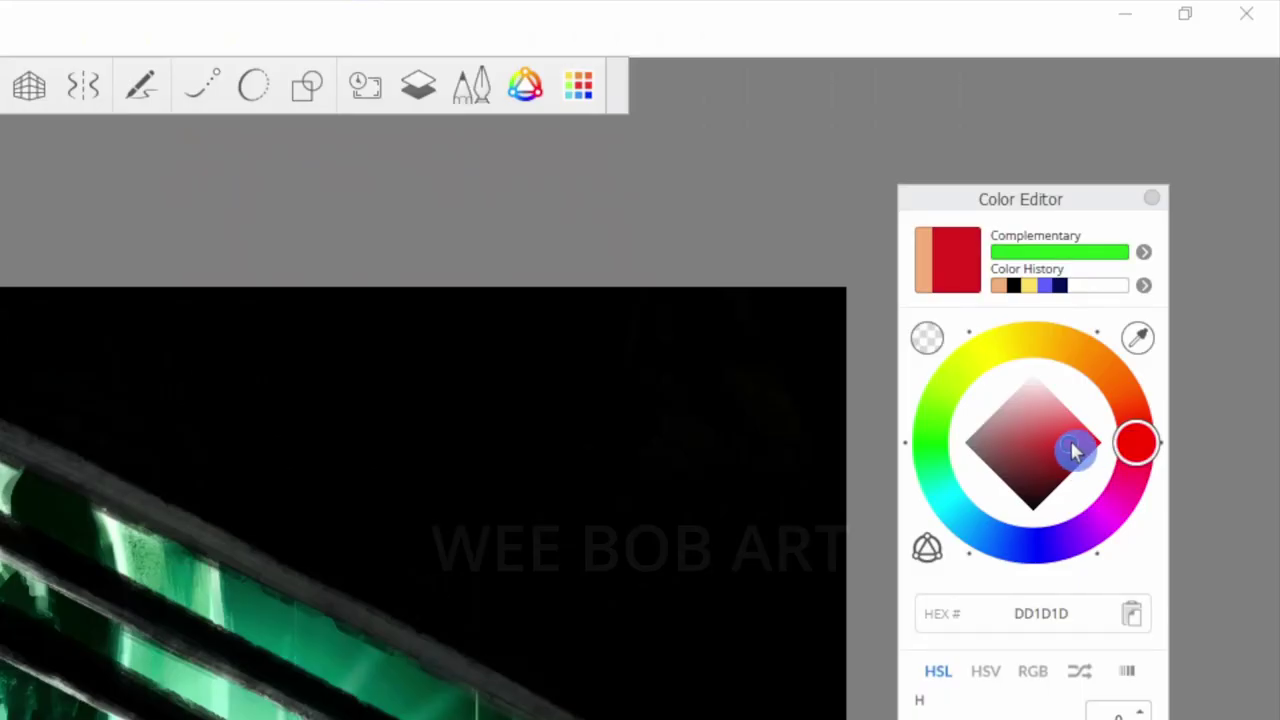
{"action": "left_click_drag", "start_coordinate": [1071, 449], "coordinate": [1134, 443]}
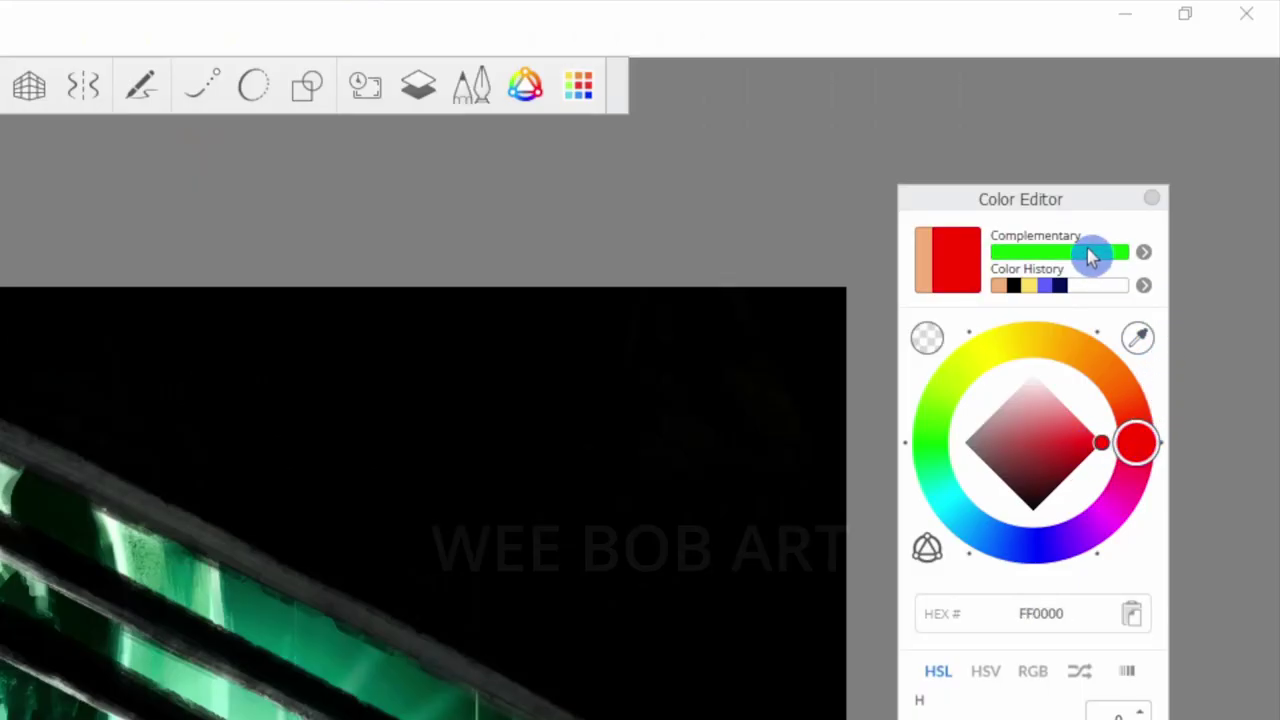
Try the complementary green of the red in Color Harmony, then return to red
{"action": "left_click", "coordinate": [1089, 254]}
{"action": "left_click", "coordinate": [1107, 261]}
{"action": "left_click", "coordinate": [1144, 253]}
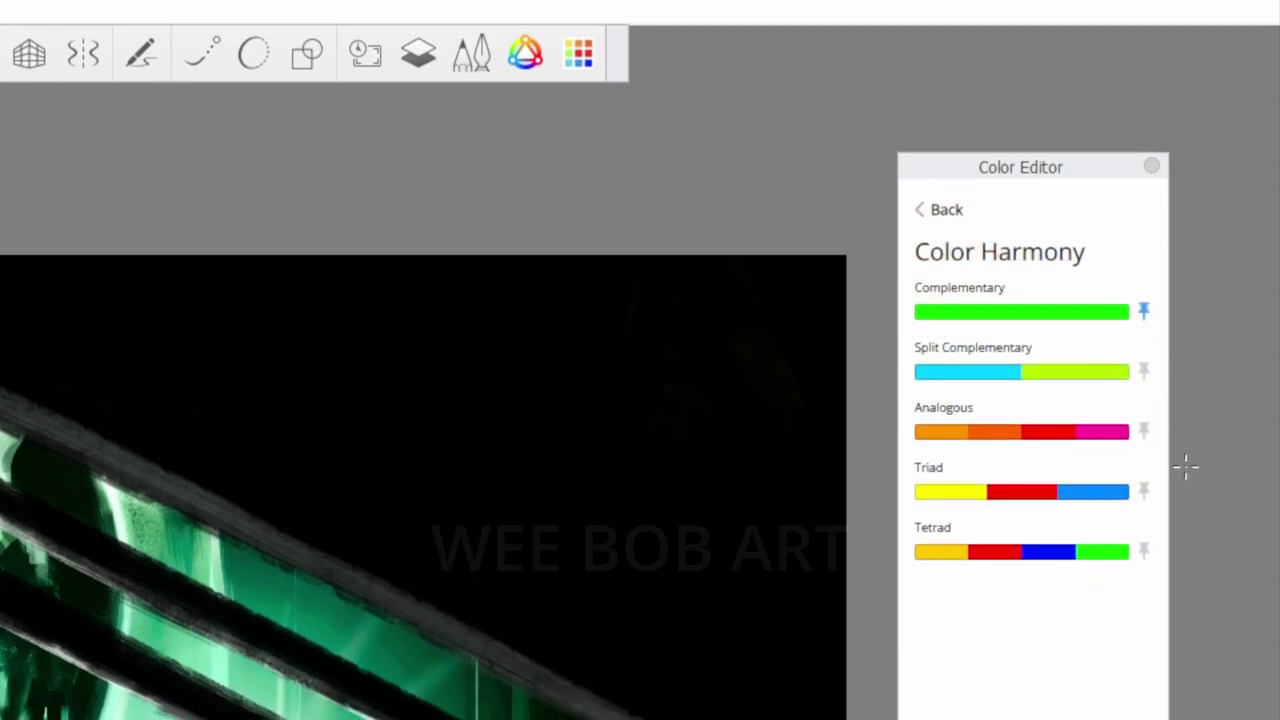
{"action": "left_click", "coordinate": [1146, 374]}
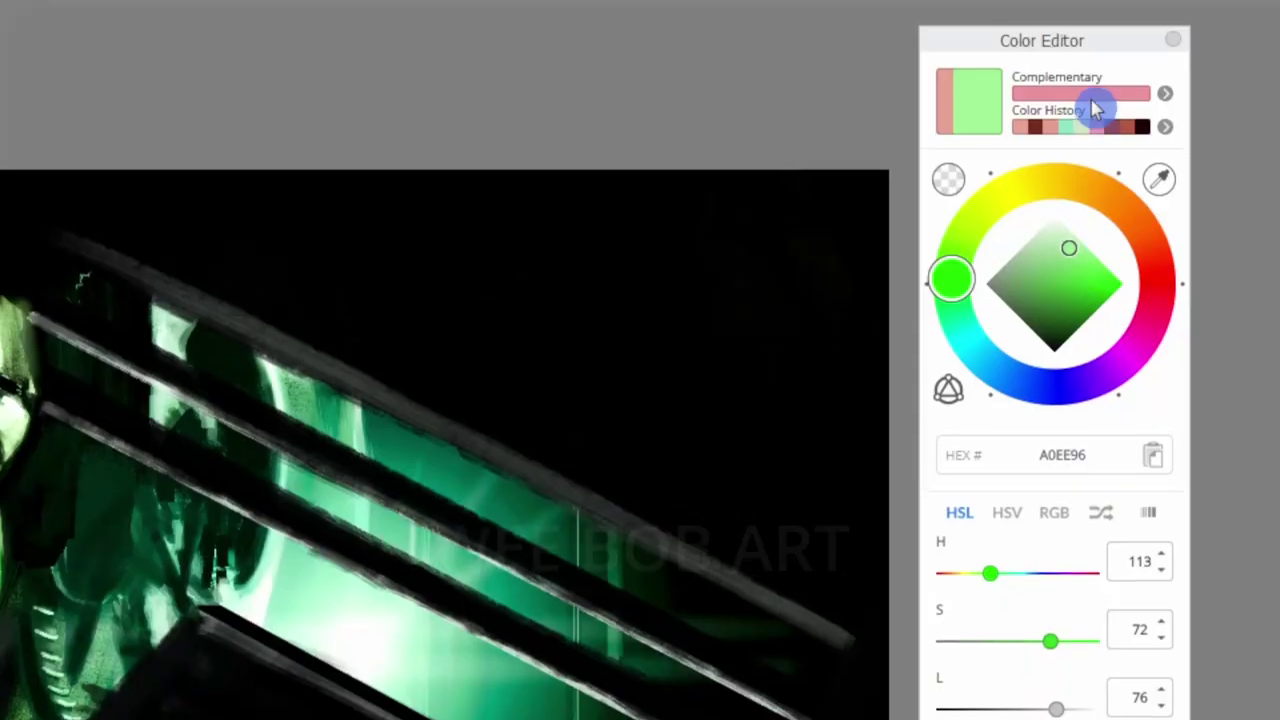
Switch to the complementary green A1EE96 and shrink the brush to size 9.0
{"action": "left_click", "coordinate": [1017, 106]}
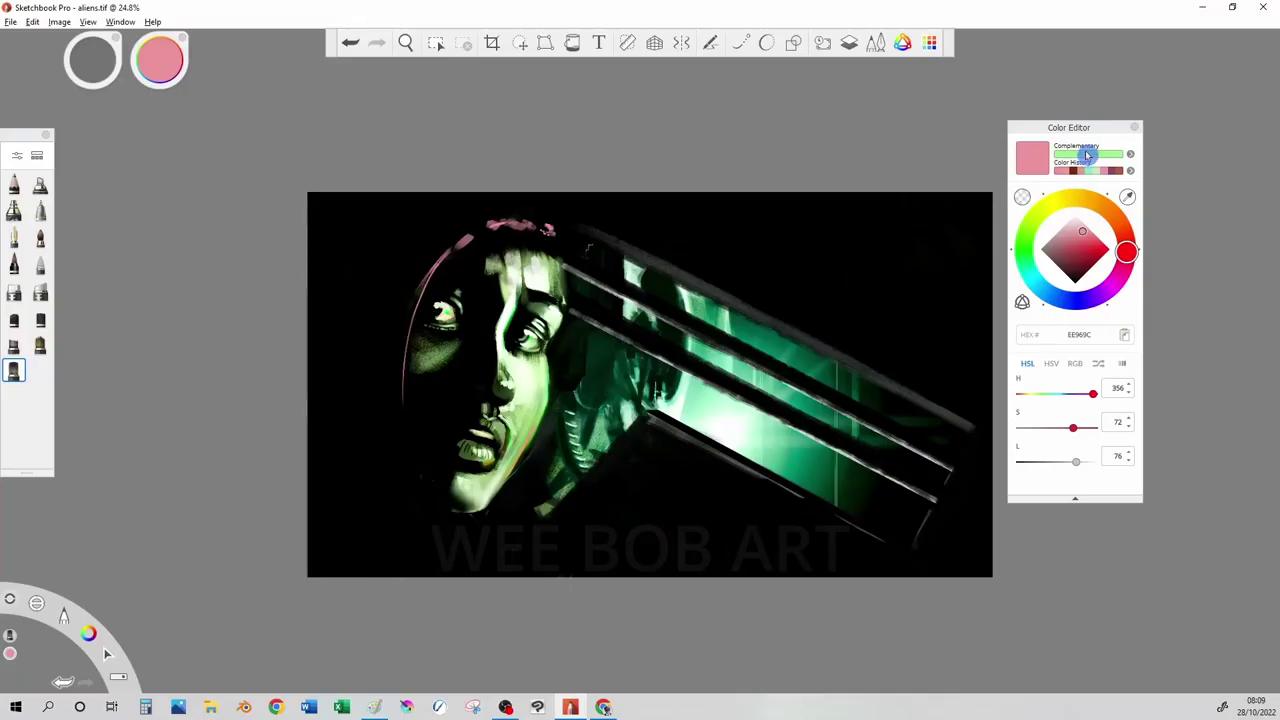
{"action": "left_click", "coordinate": [1088, 154]}
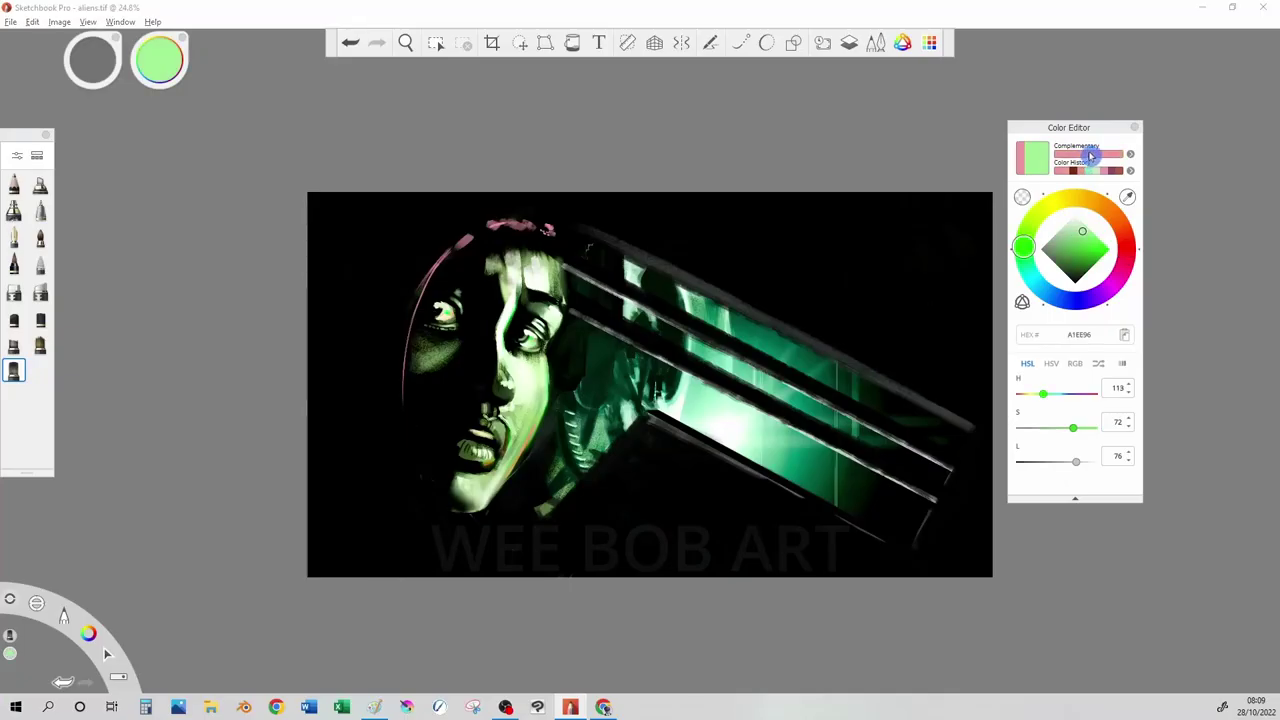
{"action": "left_click_drag", "start_coordinate": [436, 319], "coordinate": [422, 285]}
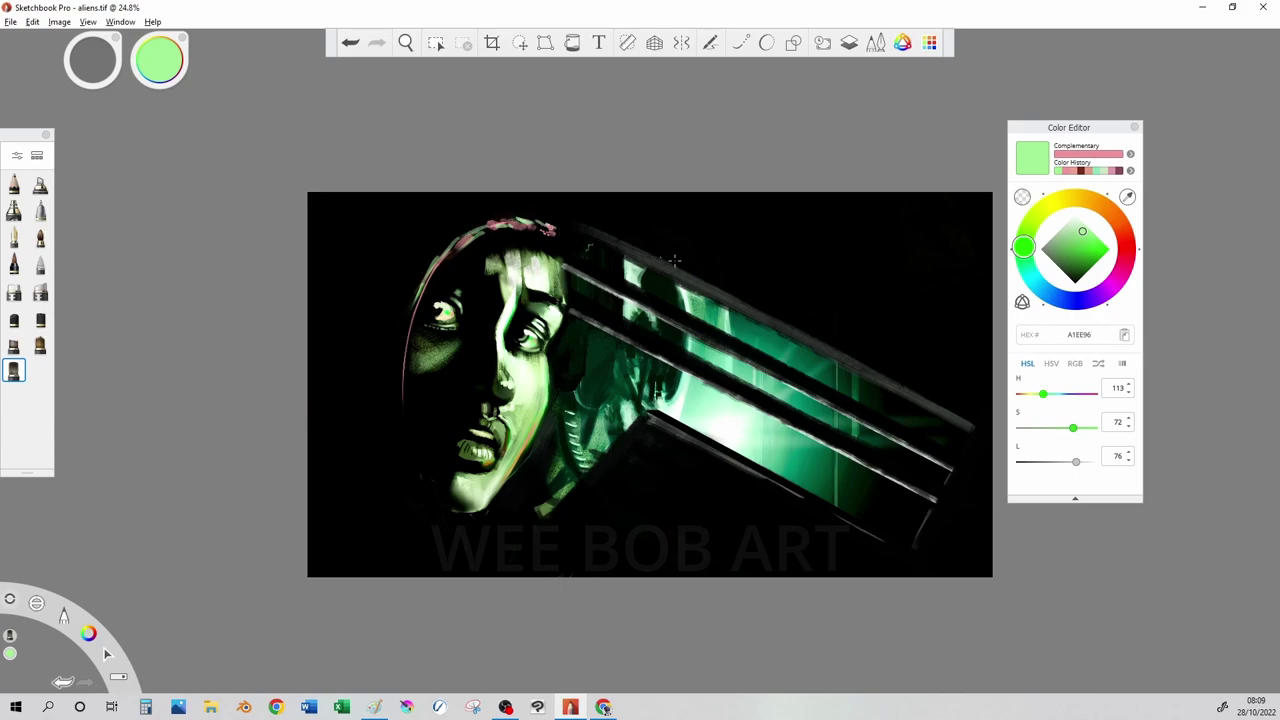
{"action": "key", "text": "bracketleft"}
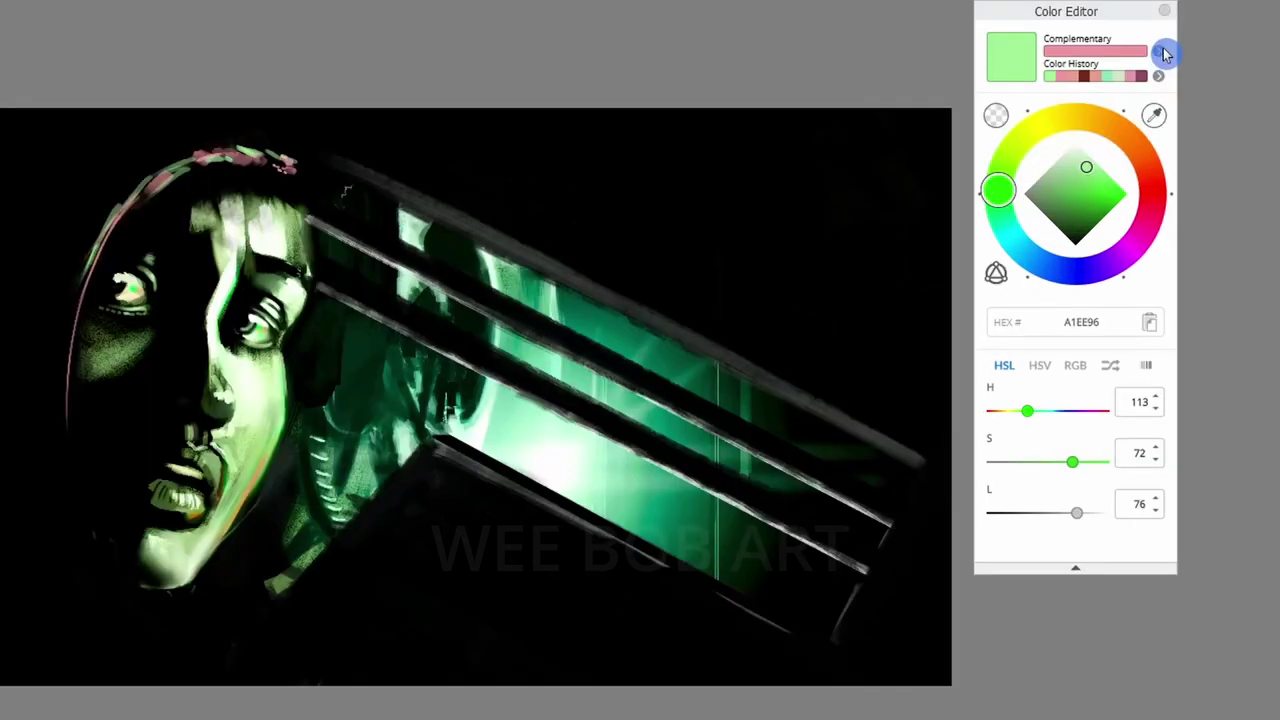
Switch the colour strip to Custom Gradients 4, pick grey AAAAAA, then drop the lightness to black 000000
{"action": "left_click", "coordinate": [1132, 169]}
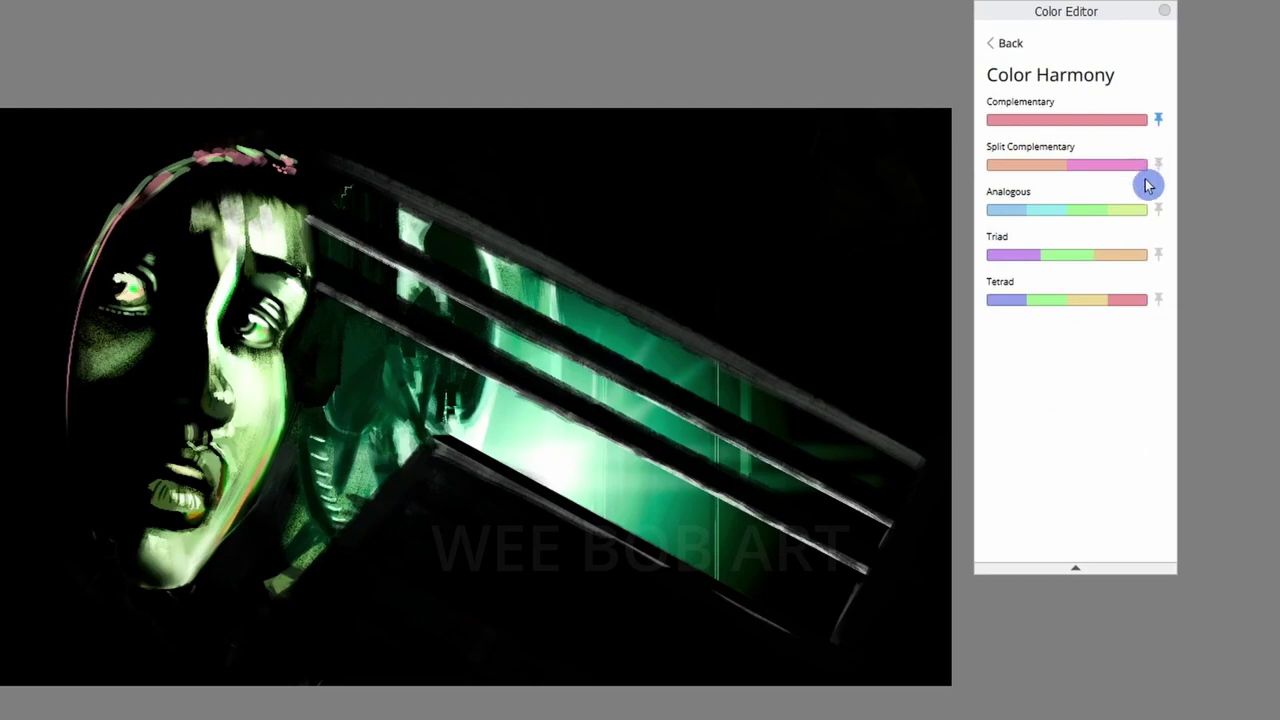
{"action": "left_click", "coordinate": [1012, 47]}
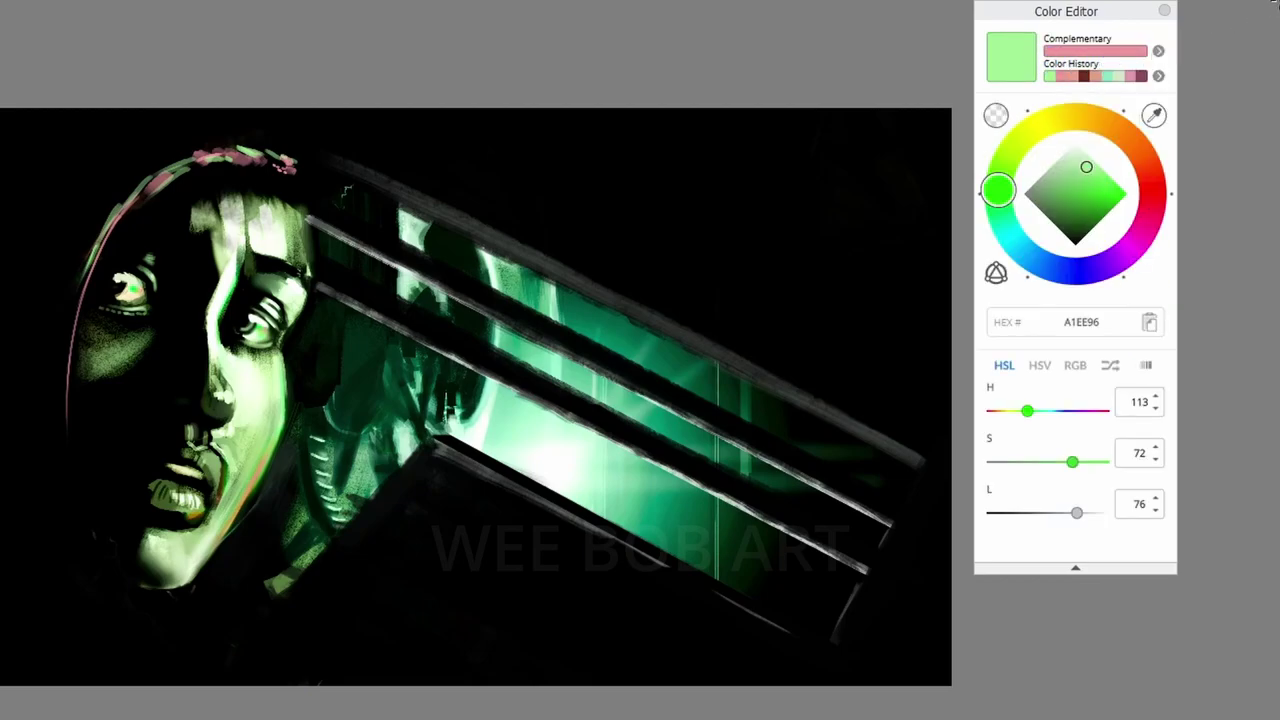
{"action": "left_click", "coordinate": [1160, 80]}
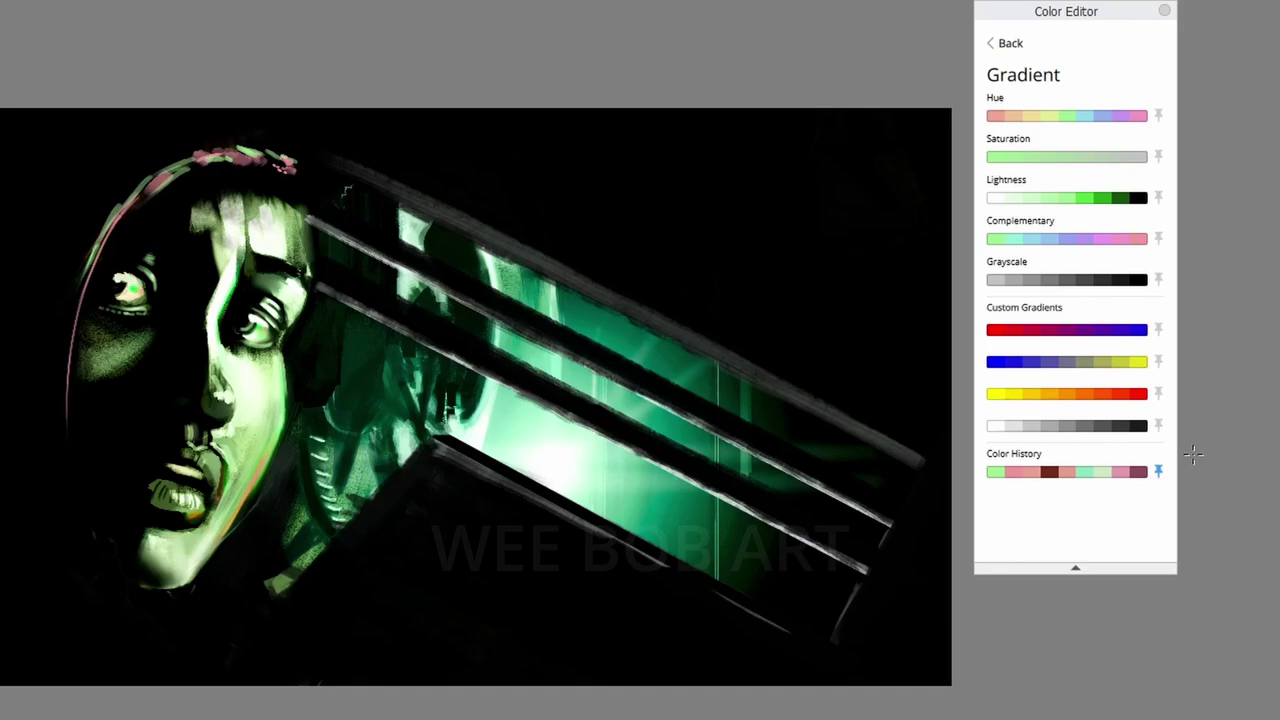
{"action": "left_click", "coordinate": [1160, 424]}
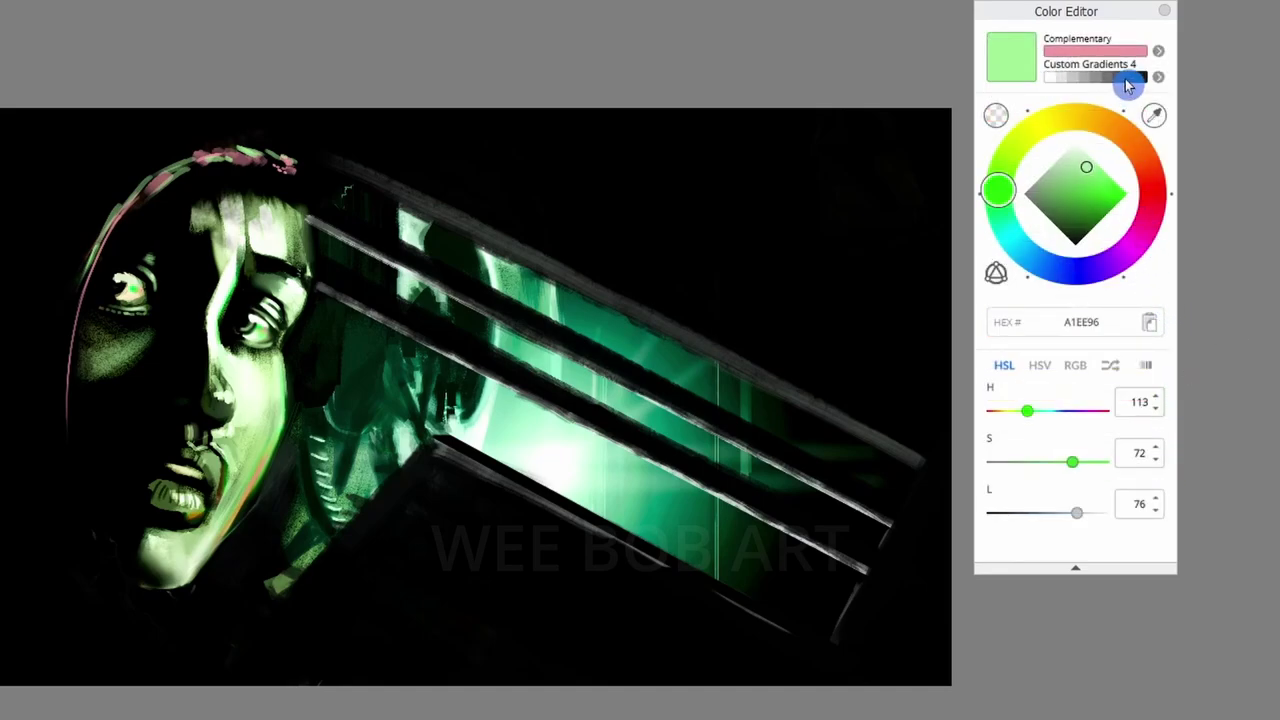
{"action": "left_click_drag", "start_coordinate": [1128, 85], "coordinate": [1093, 82]}
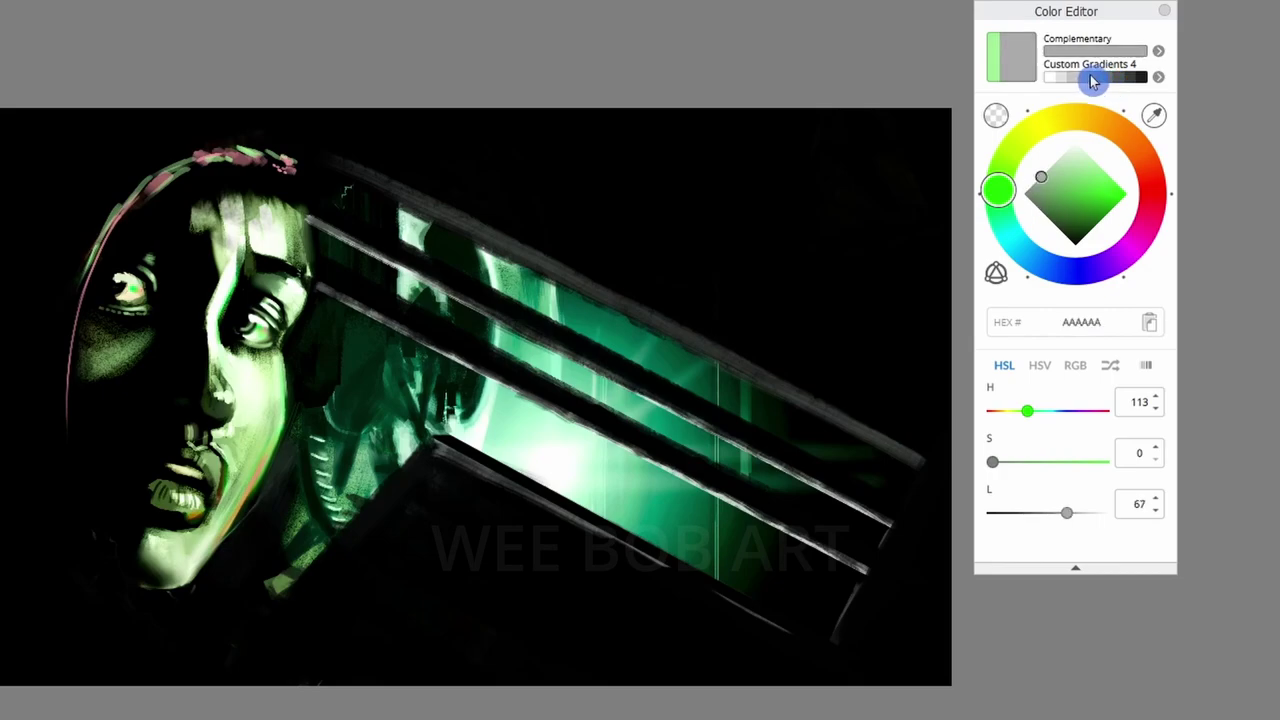
{"action": "left_click", "coordinate": [1160, 82]}
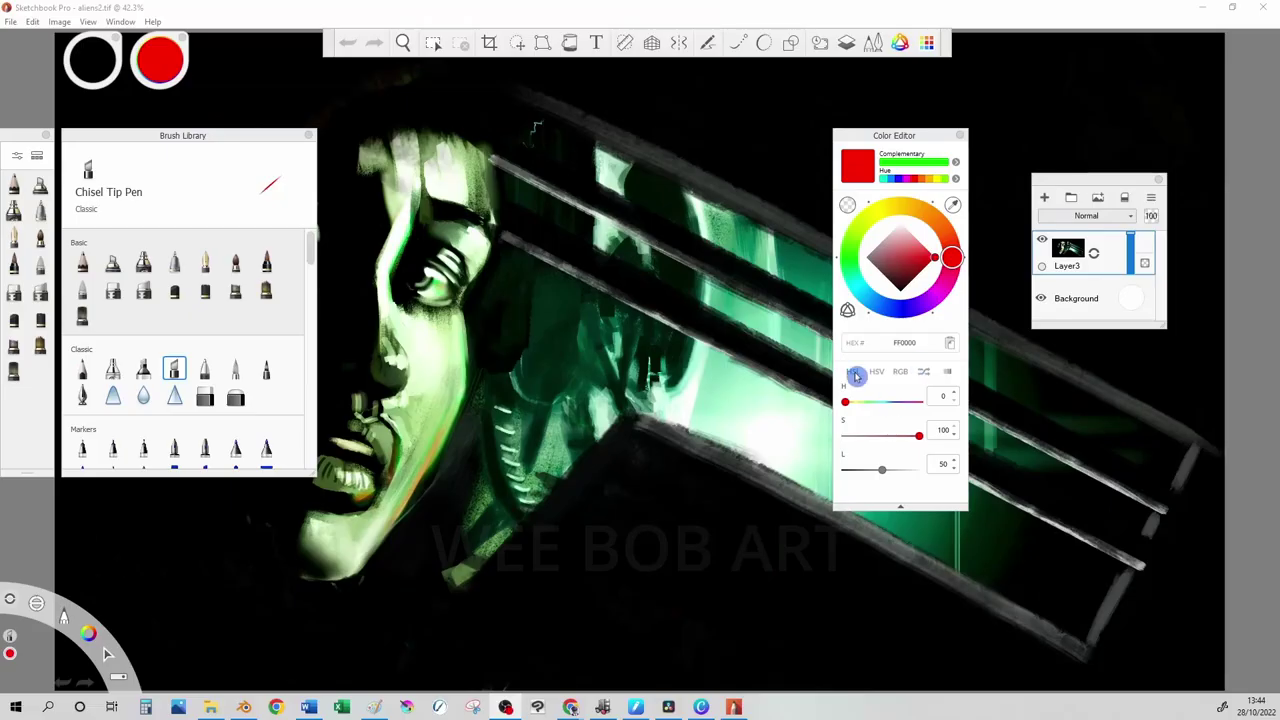
{"action": "left_click_drag", "start_coordinate": [882, 469], "coordinate": [823, 477]}
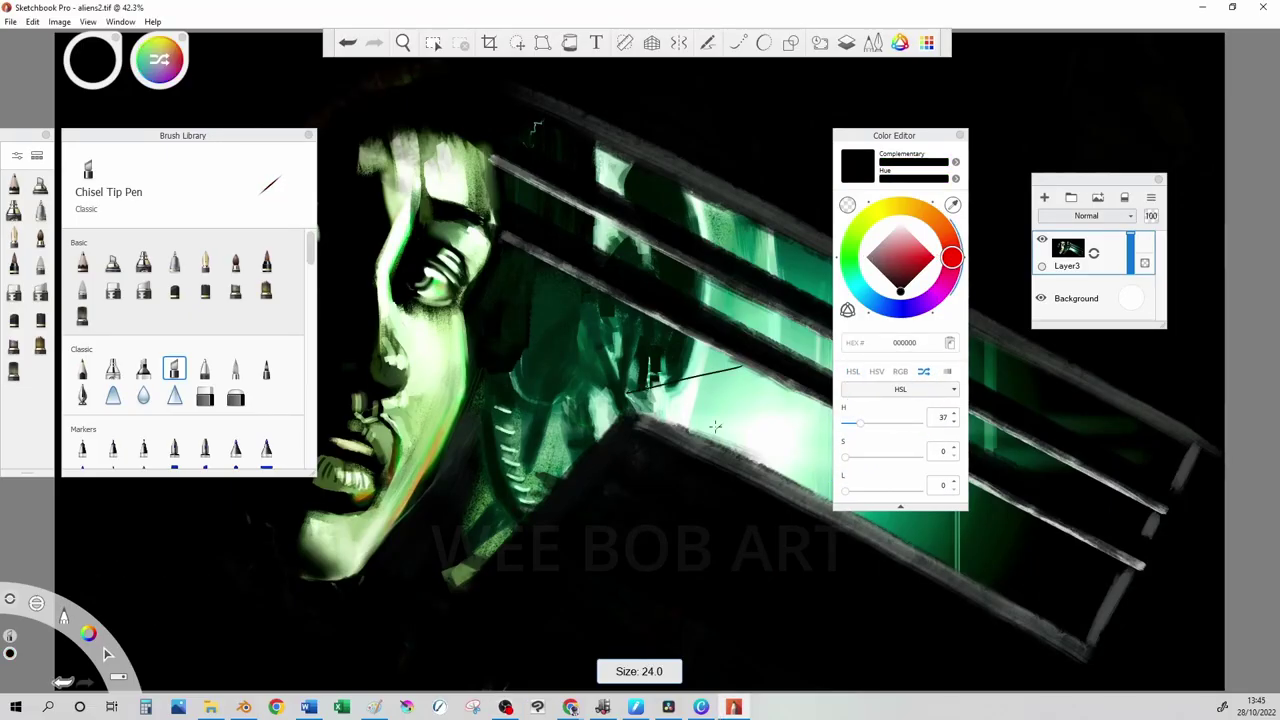
Paint test strokes with shuffled colours beside the alien's face
{"action": "left_click_drag", "start_coordinate": [785, 405], "coordinate": [688, 455]}
{"action": "mouse_move", "coordinate": [784, 448]}
{"action": "left_mouse_down"}
{"action": "mouse_move", "coordinate": [630, 505]}
{"action": "mouse_move", "coordinate": [665, 500]}
{"action": "left_mouse_up"}
{"action": "left_click_drag", "start_coordinate": [810, 340], "coordinate": [630, 440]}
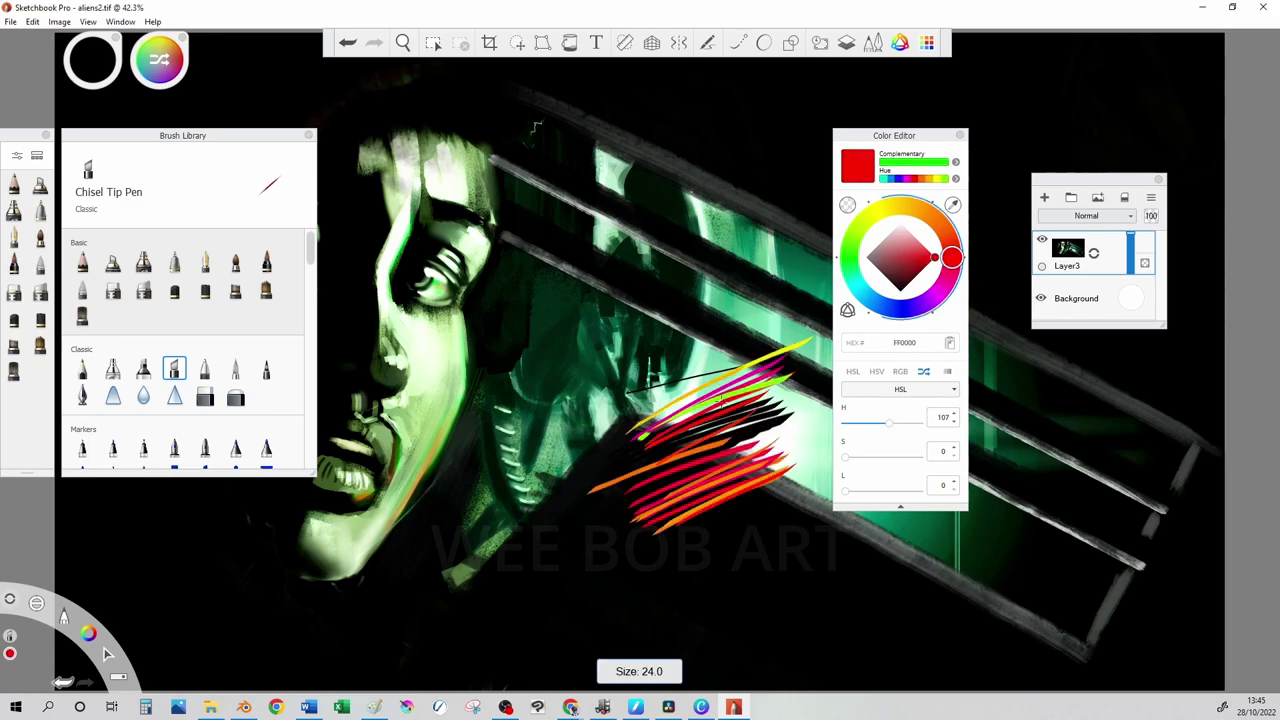
{"action": "left_click_drag", "start_coordinate": [736, 330], "coordinate": [560, 445]}
Switch to the Synthetic Oil brush and paint broad multicoloured oil strokes over the face
{"action": "left_click", "coordinate": [143, 262]}
{"action": "left_click", "coordinate": [266, 385]}
{"action": "left_click", "coordinate": [266, 290]}
{"action": "left_click_drag", "start_coordinate": [700, 240], "coordinate": [500, 295]}
{"action": "left_click_drag", "start_coordinate": [780, 300], "coordinate": [600, 500]}
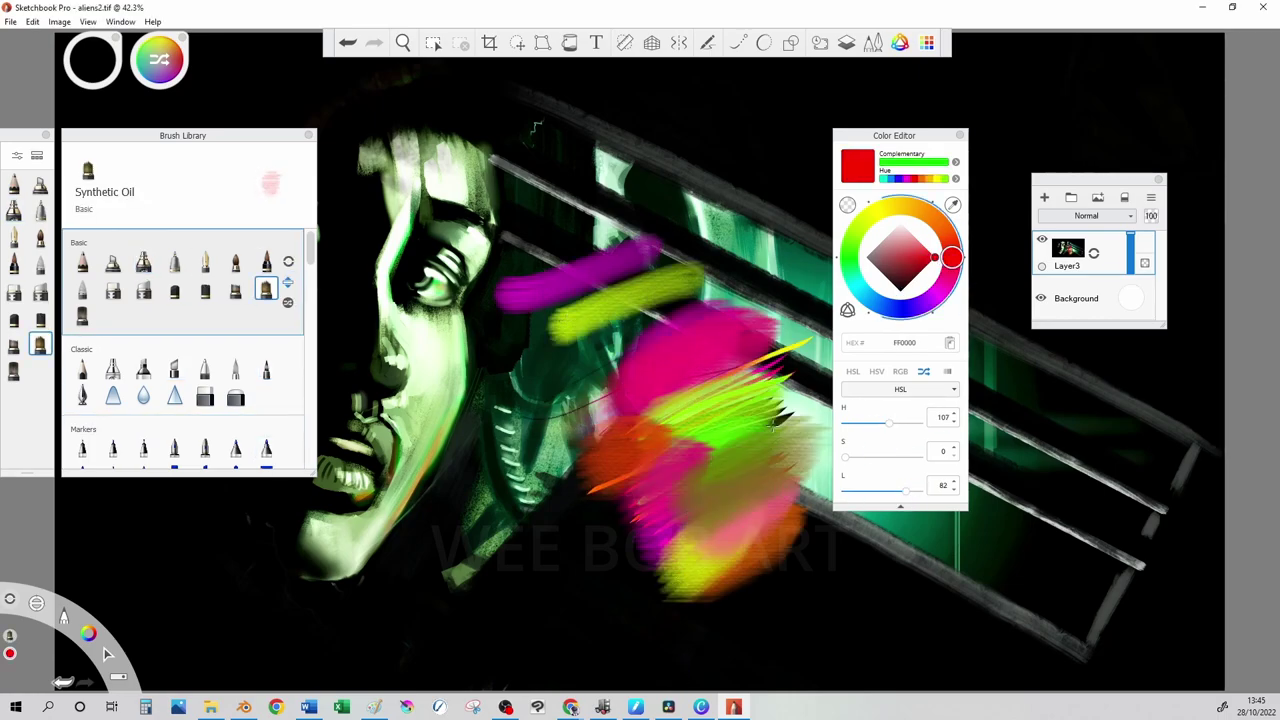
{"action": "left_click_drag", "start_coordinate": [800, 420], "coordinate": [640, 590]}
{"action": "left_click_drag", "start_coordinate": [845, 490], "coordinate": [922, 502]}
{"action": "left_click_drag", "start_coordinate": [800, 215], "coordinate": [660, 490]}
Set the shuffle source to the Variety Collection palette and paint colourful oil strokes across the centre
{"action": "left_click", "coordinate": [937, 389]}
{"action": "left_click", "coordinate": [937, 429]}
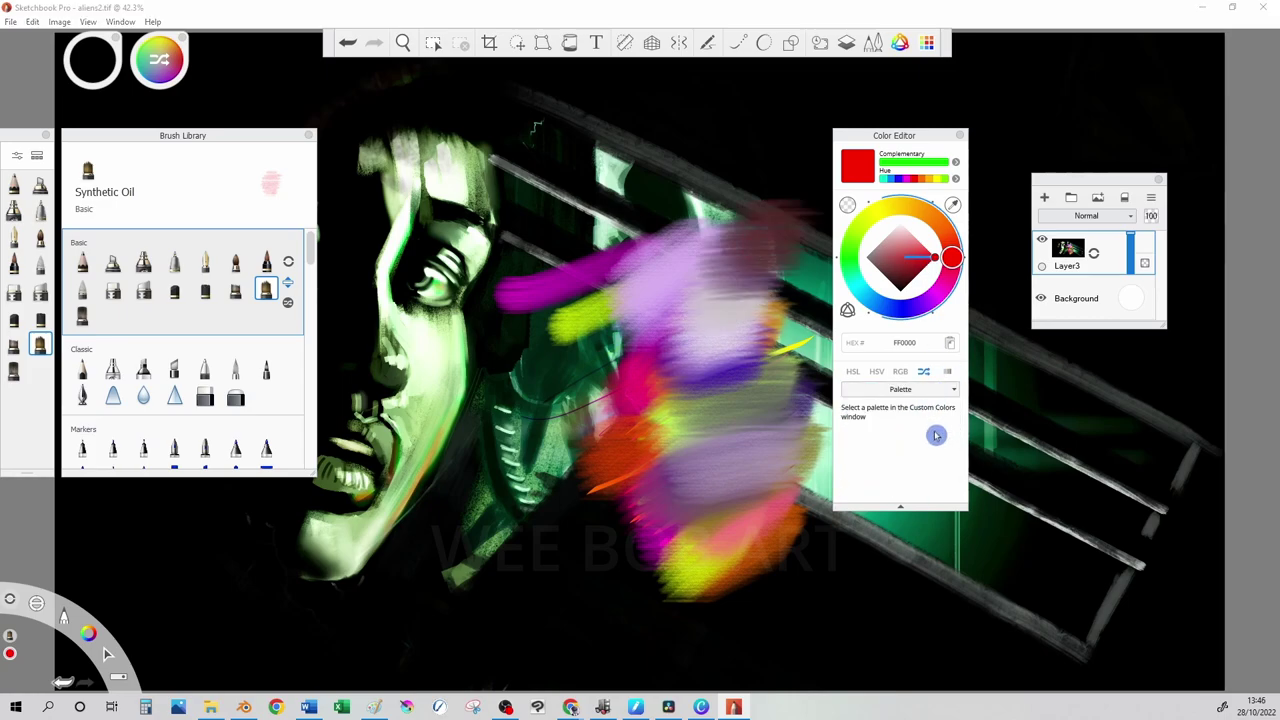
{"action": "left_click", "coordinate": [1113, 206]}
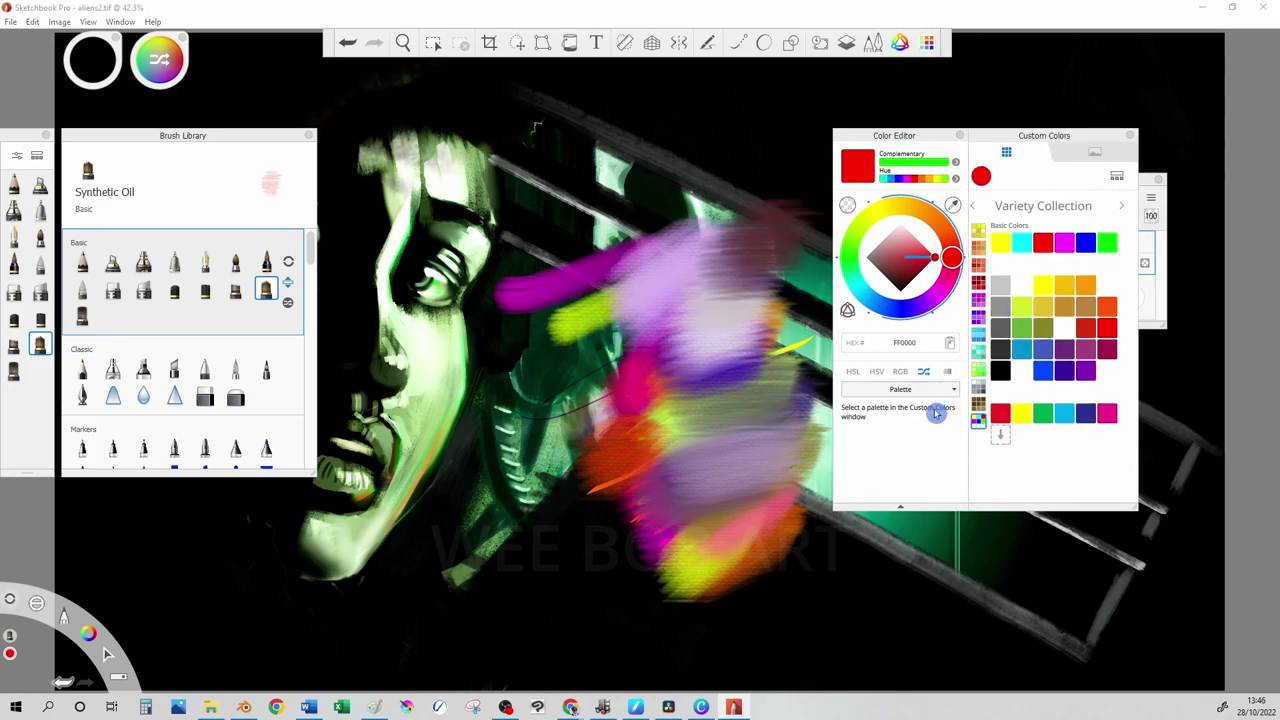
{"action": "mouse_move", "coordinate": [760, 590]}
{"action": "left_mouse_down"}
{"action": "mouse_move", "coordinate": [690, 250]}
{"action": "mouse_move", "coordinate": [691, 571]}
{"action": "mouse_move", "coordinate": [600, 210]}
{"action": "left_mouse_up"}
{"action": "mouse_move", "coordinate": [660, 600]}
{"action": "left_mouse_down"}
{"action": "mouse_move", "coordinate": [1190, 560]}
{"action": "mouse_move", "coordinate": [1210, 200]}
{"action": "left_mouse_up"}
Set the shuffle source to a grayscale gradient and paint grey strokes over the colourful band
{"action": "left_click", "coordinate": [900, 389]}
{"action": "left_click", "coordinate": [900, 449]}
{"action": "left_click_drag", "start_coordinate": [720, 560], "coordinate": [616, 276]}
{"action": "left_click", "coordinate": [955, 178]}
{"action": "left_click_drag", "start_coordinate": [710, 500], "coordinate": [650, 90]}
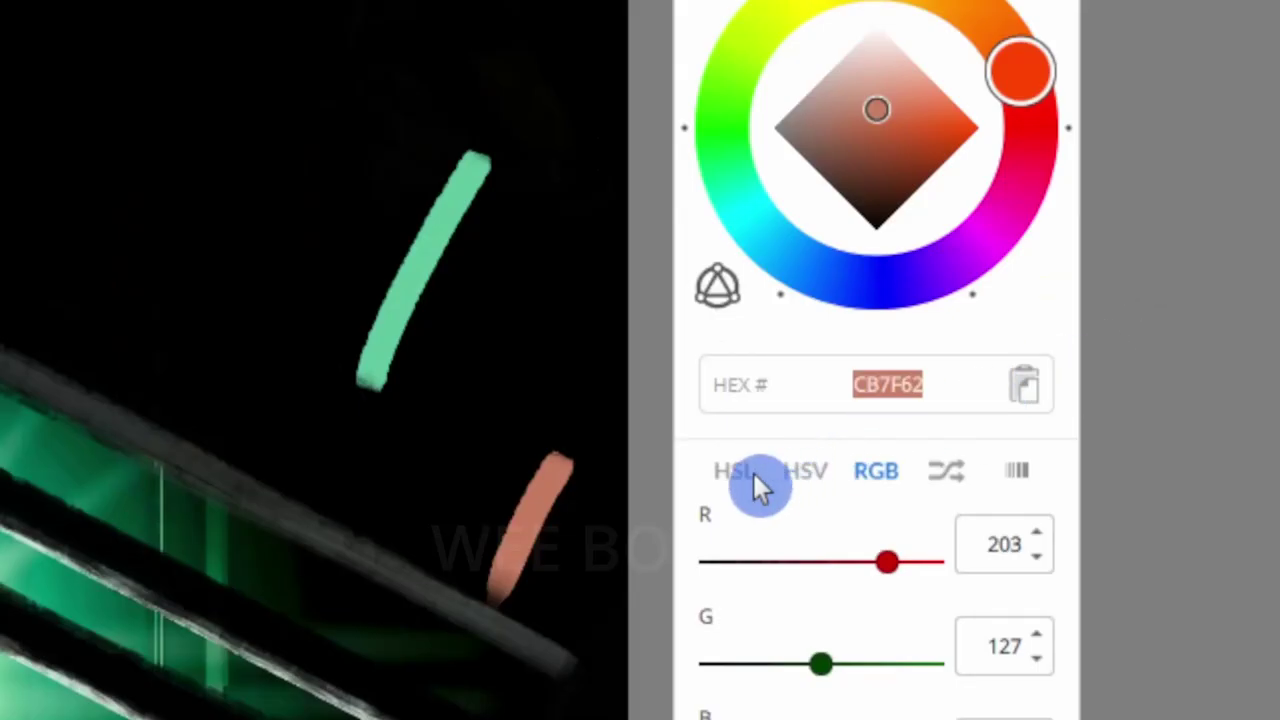
Pick a salmon orange, open the HSV shuffle settings, and scribble salmon strokes
{"action": "left_click", "coordinate": [857, 371]}
{"action": "left_click", "coordinate": [818, 475]}
{"action": "left_click", "coordinate": [890, 472]}
{"action": "left_click", "coordinate": [946, 472]}
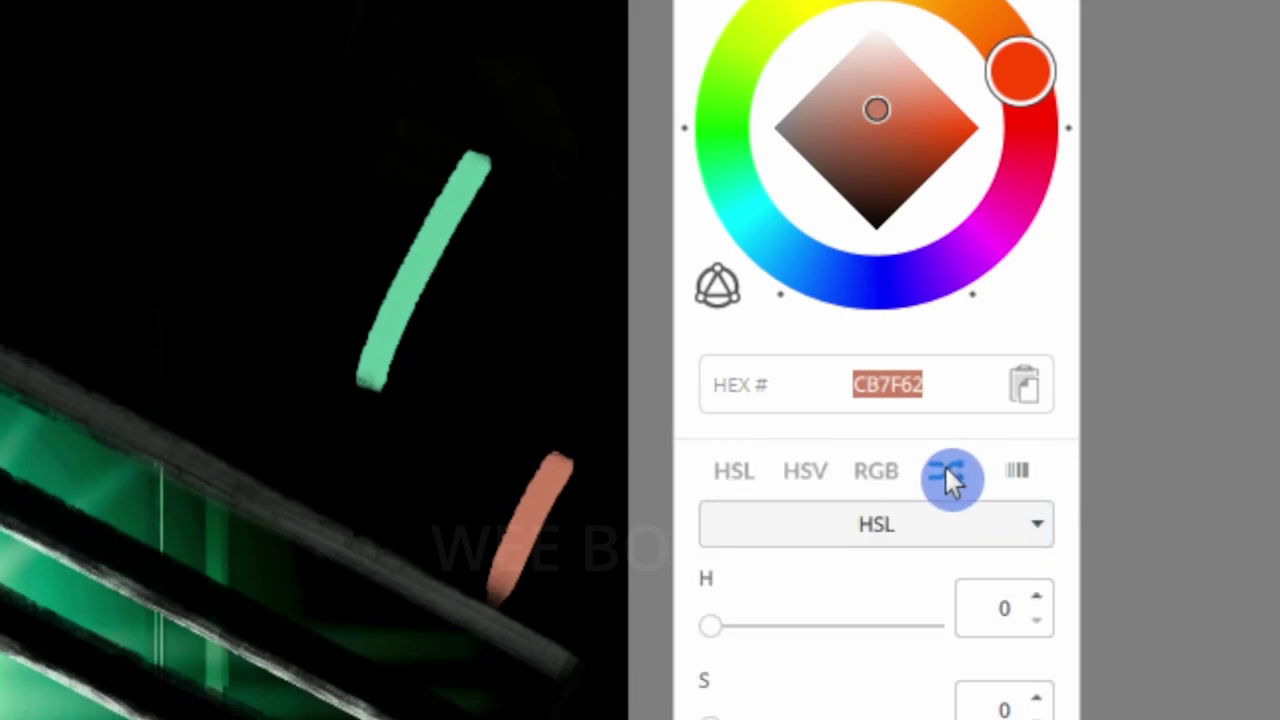
{"action": "mouse_move", "coordinate": [480, 422]}
{"action": "left_mouse_down"}
{"action": "mouse_move", "coordinate": [286, 440]}
{"action": "mouse_move", "coordinate": [363, 391]}
{"action": "mouse_move", "coordinate": [320, 325]}
{"action": "mouse_move", "coordinate": [134, 306]}
{"action": "left_mouse_up"}
{"action": "left_click_drag", "start_coordinate": [710, 626], "coordinate": [797, 626]}
Widen the hue variation to 70 for yellow and magenta strokes, then settle it at 11
{"action": "mouse_move", "coordinate": [175, 425]}
{"action": "left_mouse_down"}
{"action": "mouse_move", "coordinate": [320, 403]}
{"action": "mouse_move", "coordinate": [481, 490]}
{"action": "left_mouse_up"}
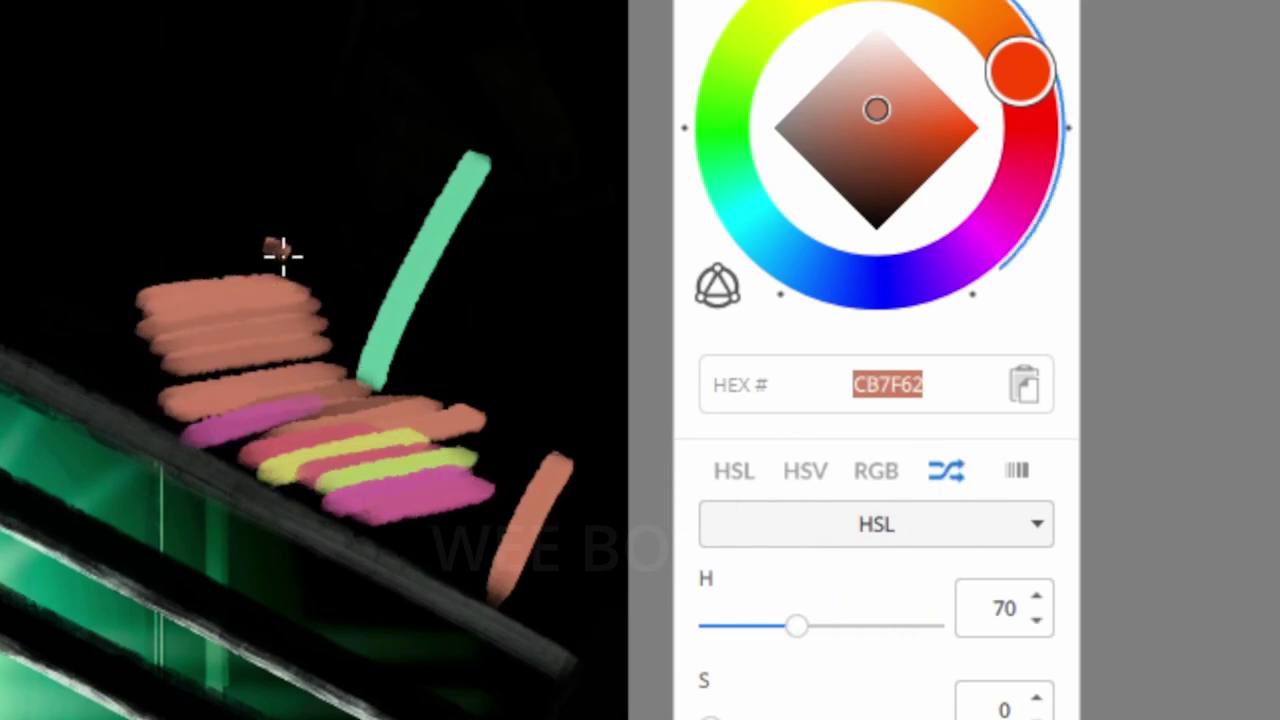
{"action": "mouse_move", "coordinate": [283, 253]}
{"action": "left_mouse_down"}
{"action": "mouse_move", "coordinate": [309, 251]}
{"action": "mouse_move", "coordinate": [20, 223]}
{"action": "mouse_move", "coordinate": [60, 150]}
{"action": "left_mouse_up"}
{"action": "left_click_drag", "start_coordinate": [797, 626], "coordinate": [742, 630]}
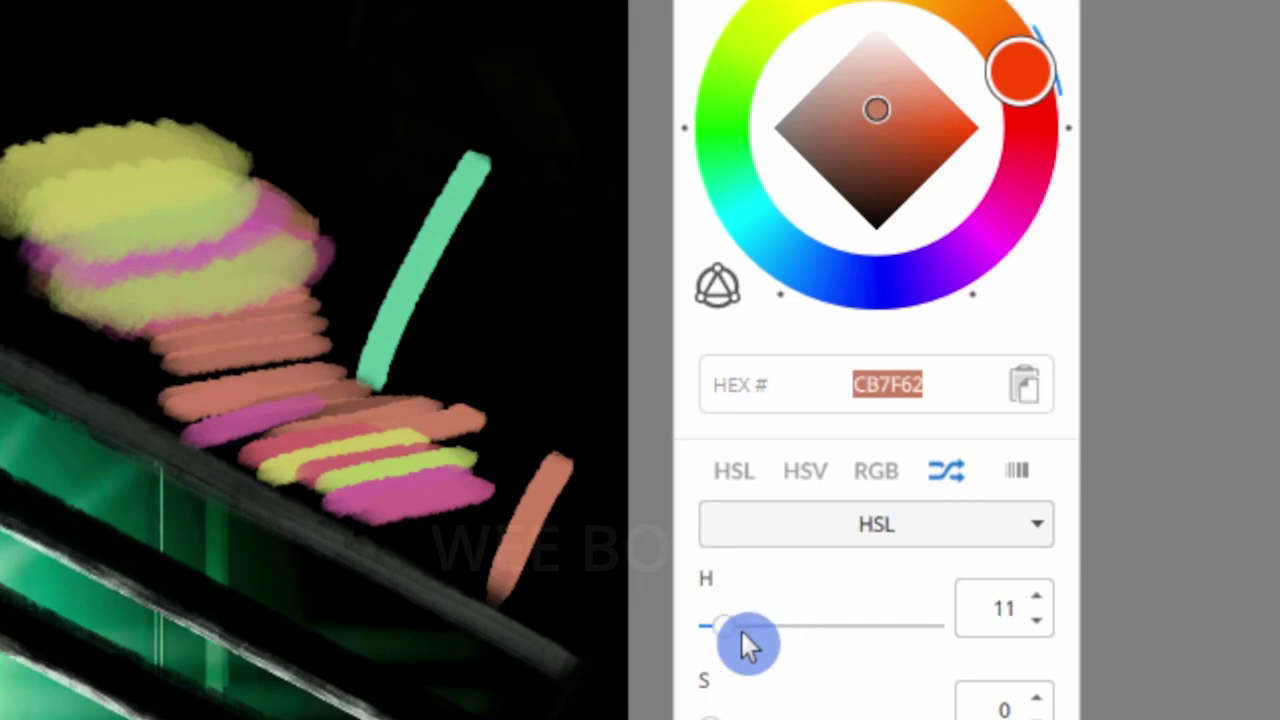
{"action": "mouse_move", "coordinate": [220, 300]}
{"action": "left_mouse_down"}
{"action": "mouse_move", "coordinate": [17, 331]}
{"action": "mouse_move", "coordinate": [30, 120]}
{"action": "mouse_move", "coordinate": [114, 23]}
{"action": "mouse_move", "coordinate": [230, 180]}
{"action": "mouse_move", "coordinate": [250, 280]}
{"action": "left_mouse_up"}
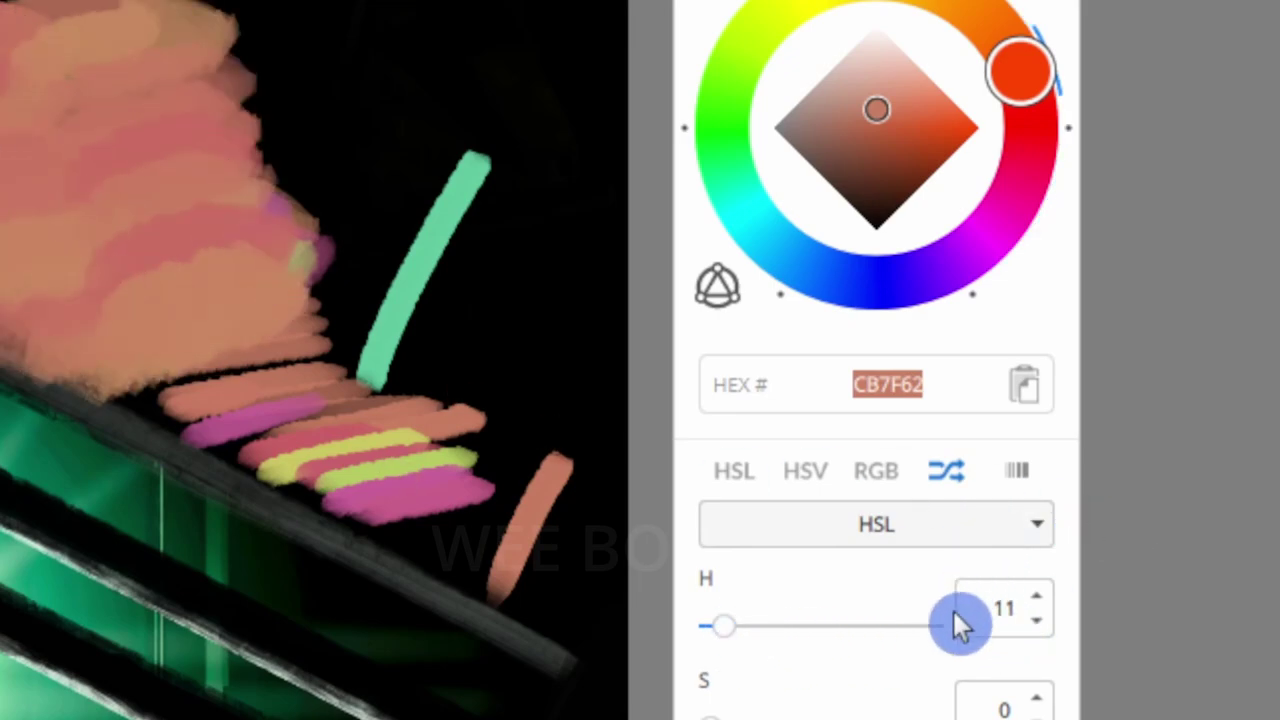
Switch the shuffle source back to Palette and paint strokes over the salmon and pink area
{"action": "left_click", "coordinate": [900, 524]}
{"action": "left_click", "coordinate": [906, 585]}
{"action": "mouse_move", "coordinate": [325, 495]}
{"action": "left_mouse_down"}
{"action": "mouse_move", "coordinate": [237, 368]}
{"action": "mouse_move", "coordinate": [150, 323]}
{"action": "mouse_move", "coordinate": [263, 220]}
{"action": "left_mouse_up"}
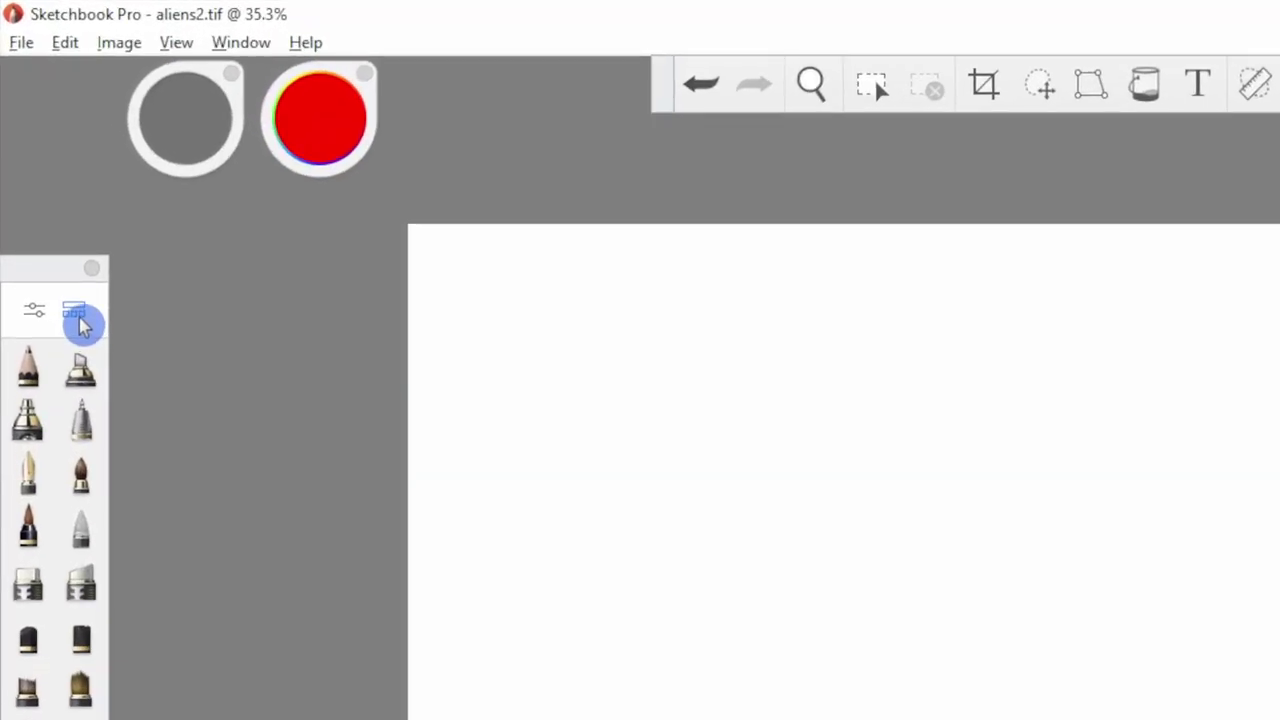
Shuffle to a random brush in the Basic set of the Brush Library and paint red lines
{"action": "left_click", "coordinate": [80, 322]}
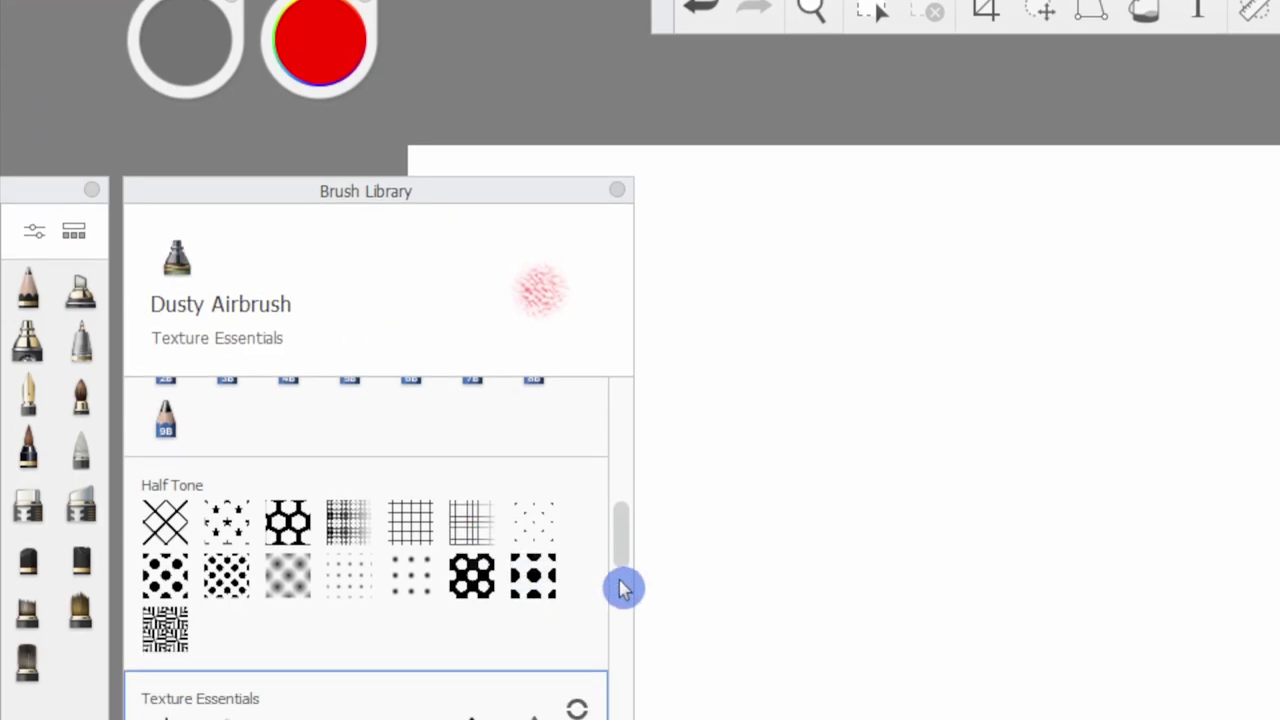
{"action": "left_click_drag", "start_coordinate": [623, 664], "coordinate": [625, 521]}
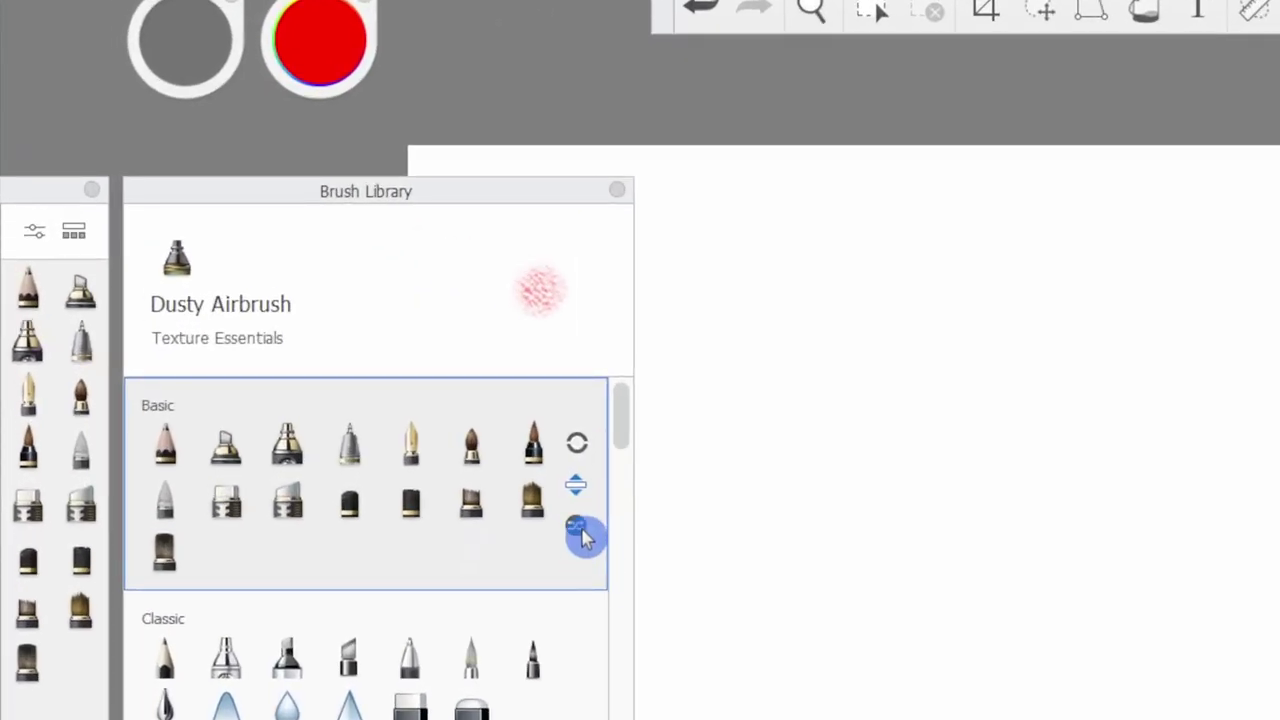
{"action": "left_click", "coordinate": [288, 305]}
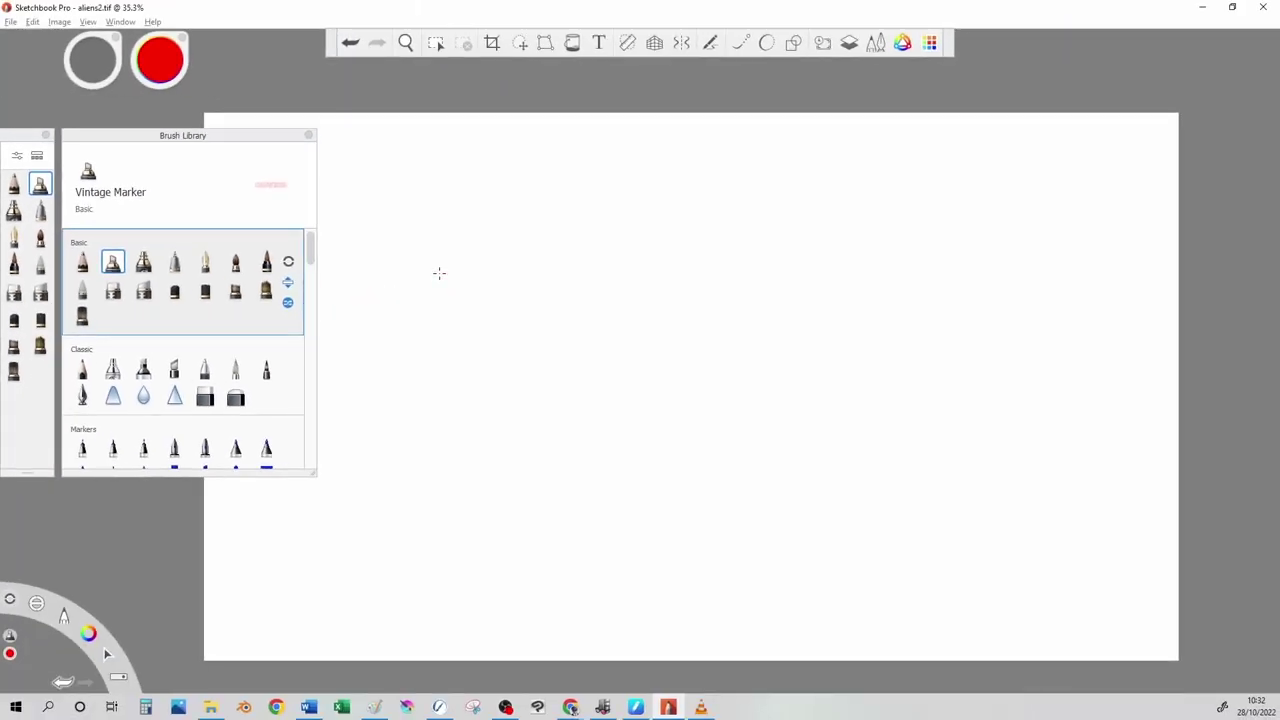
{"action": "left_click_drag", "start_coordinate": [432, 273], "coordinate": [666, 266]}
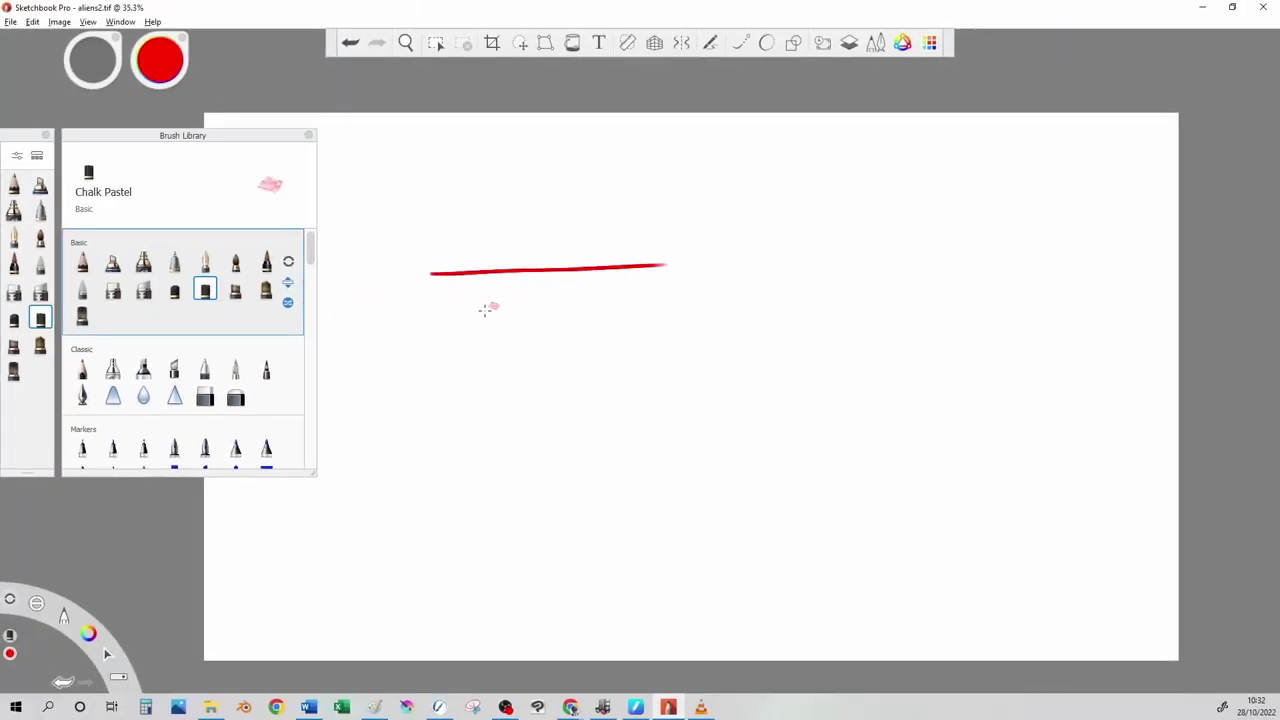
{"action": "left_click_drag", "start_coordinate": [485, 310], "coordinate": [760, 305]}
{"action": "left_click_drag", "start_coordinate": [497, 391], "coordinate": [826, 378]}
Blend and extend the red strokes into a wide band, shuffling brushes between strokes
{"action": "mouse_move", "coordinate": [557, 371]}
{"action": "left_mouse_down"}
{"action": "mouse_move", "coordinate": [556, 347]}
{"action": "mouse_move", "coordinate": [990, 320]}
{"action": "left_mouse_up"}
{"action": "left_click_drag", "start_coordinate": [650, 365], "coordinate": [830, 338]}
{"action": "left_click", "coordinate": [143, 290]}
{"action": "left_click_drag", "start_coordinate": [670, 350], "coordinate": [795, 342]}
{"action": "left_click_drag", "start_coordinate": [700, 370], "coordinate": [850, 335]}
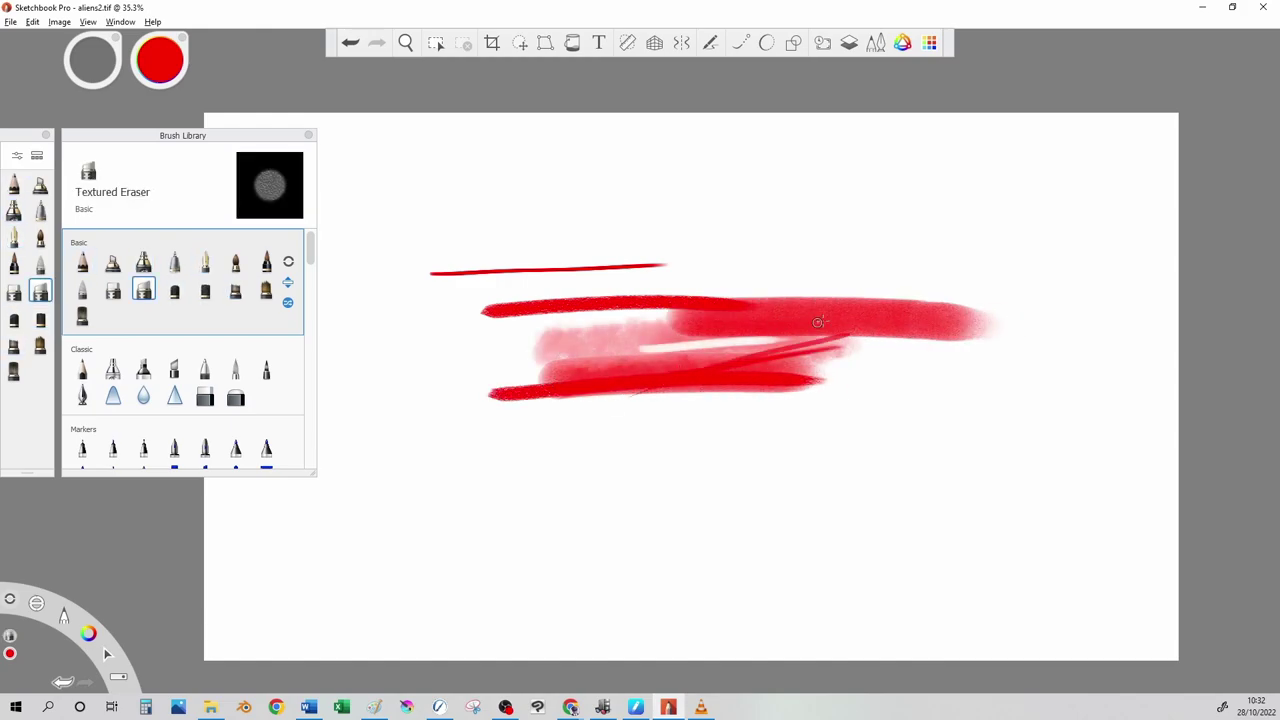
{"action": "left_click", "coordinate": [174, 262]}
{"action": "left_click_drag", "start_coordinate": [600, 360], "coordinate": [760, 290]}
Shuffle through more brushes while adding large red diagonal strokes
{"action": "left_click", "coordinate": [113, 262]}
{"action": "mouse_move", "coordinate": [560, 350]}
{"action": "left_mouse_down"}
{"action": "mouse_move", "coordinate": [720, 270]}
{"action": "mouse_move", "coordinate": [685, 243]}
{"action": "left_mouse_up"}
{"action": "left_click", "coordinate": [205, 262]}
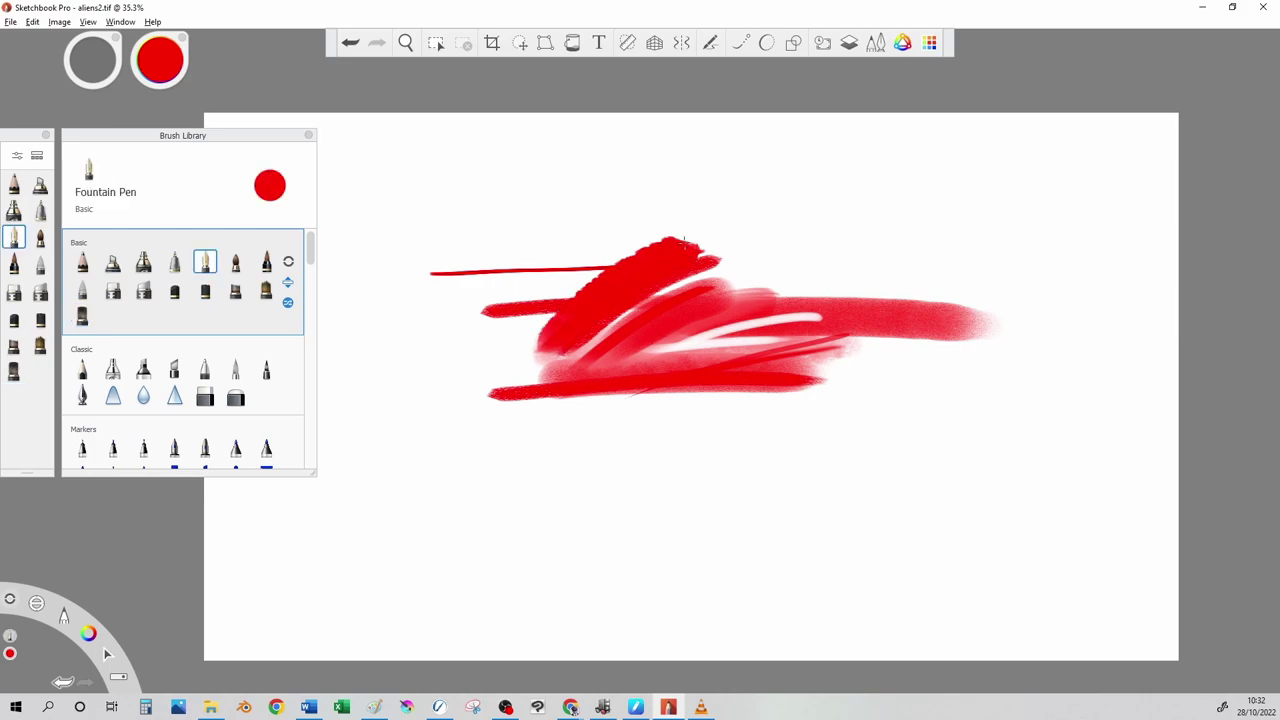
{"action": "left_click", "coordinate": [82, 262]}
{"action": "left_click_drag", "start_coordinate": [545, 310], "coordinate": [660, 215]}
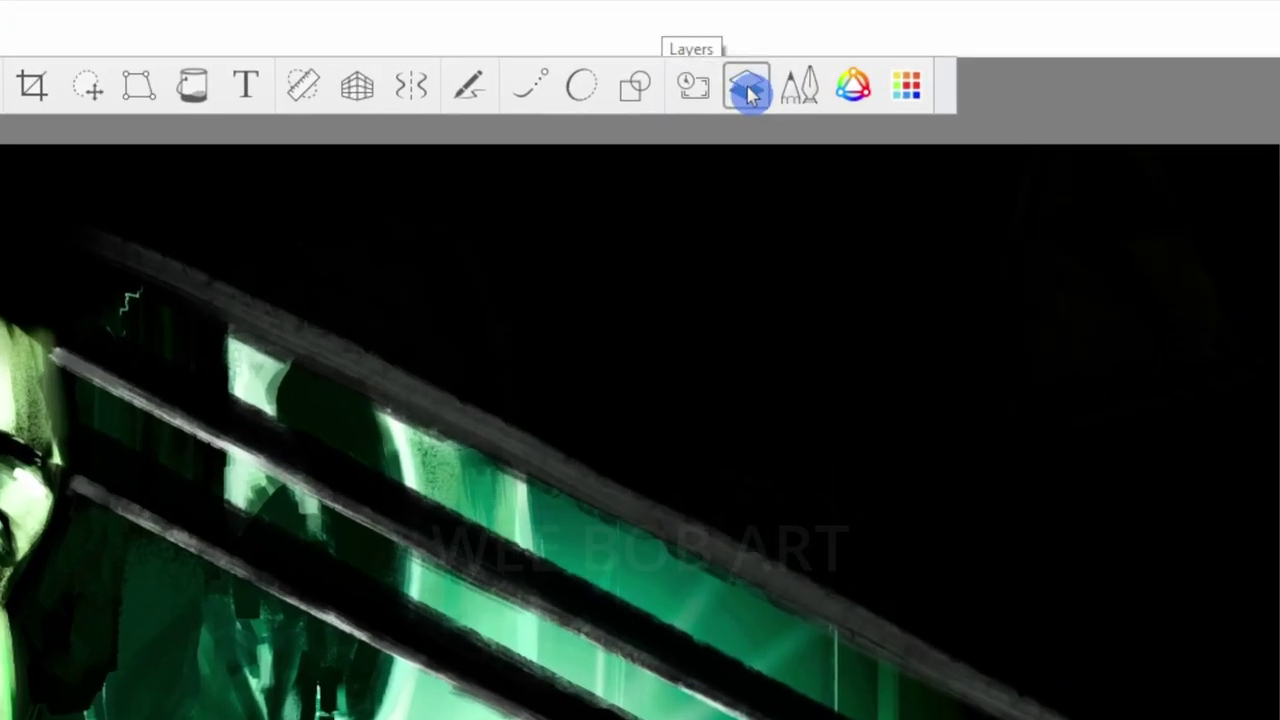
{"action": "left_click", "coordinate": [849, 43]}
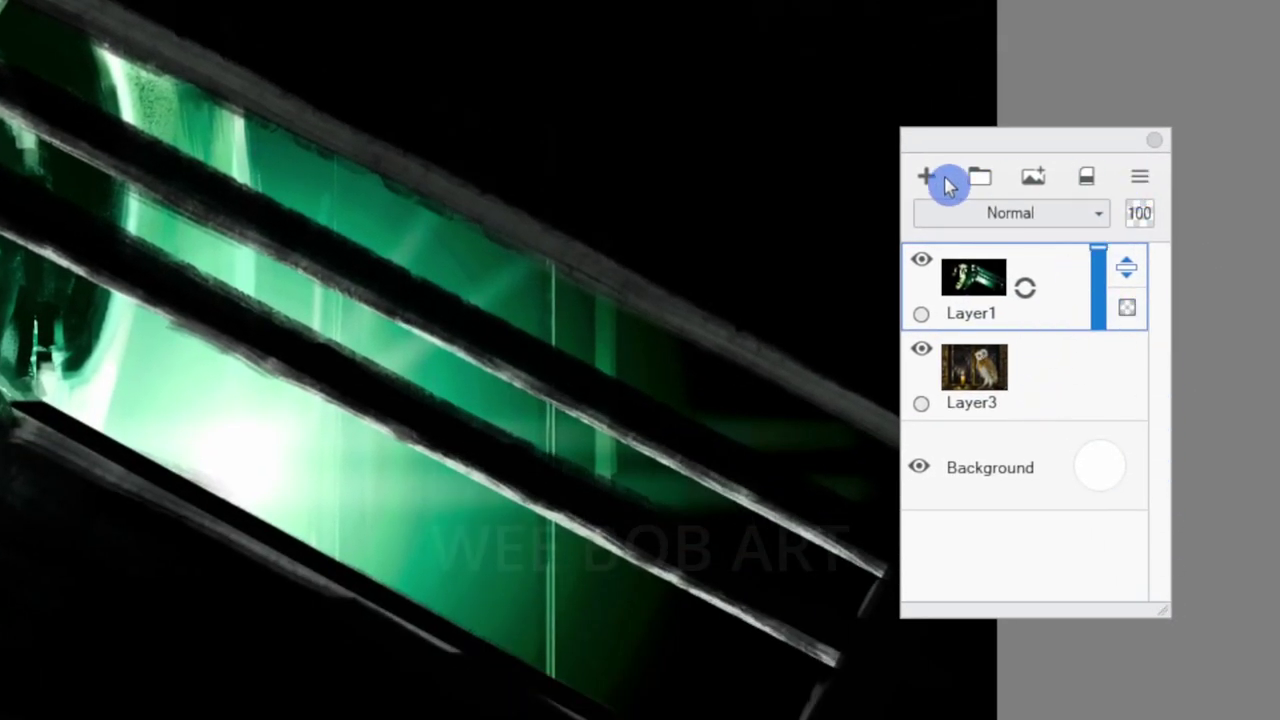
Add a new empty layer above Layer1, then undo a red test stroke on it
{"action": "left_click", "coordinate": [946, 178]}
{"action": "left_click_drag", "start_coordinate": [1040, 140], "coordinate": [1145, 140]}
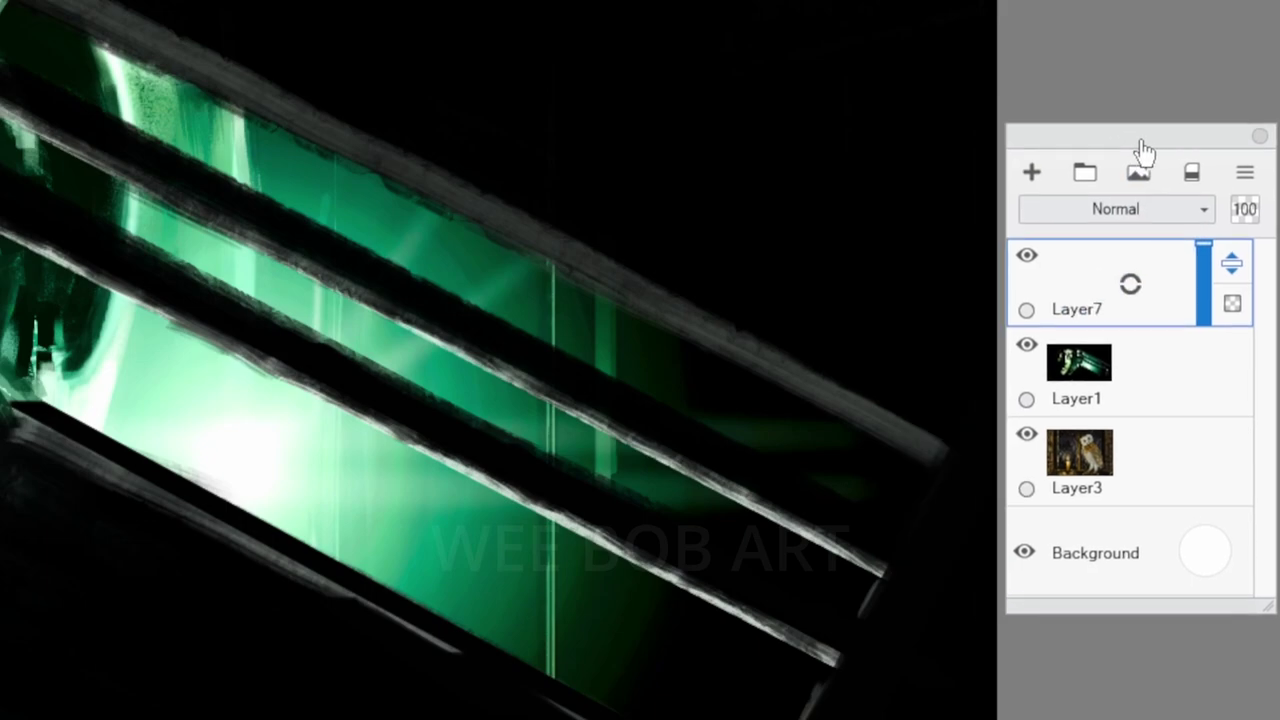
{"action": "left_click_drag", "start_coordinate": [908, 243], "coordinate": [948, 200]}
{"action": "key", "text": "ctrl+z"}
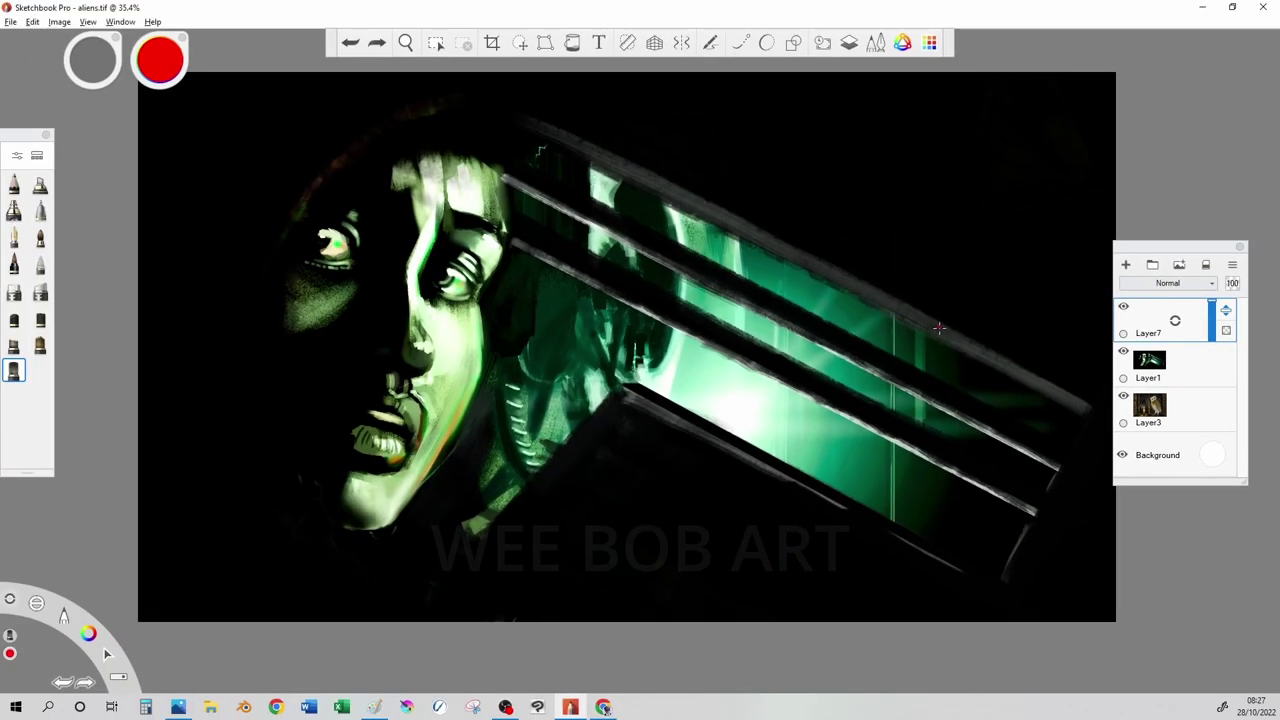
With a brush of about 127, paint red strokes over the head and beams, then set the layer to Alpha Mask
{"action": "left_click_drag", "start_coordinate": [398, 428], "coordinate": [418, 410]}
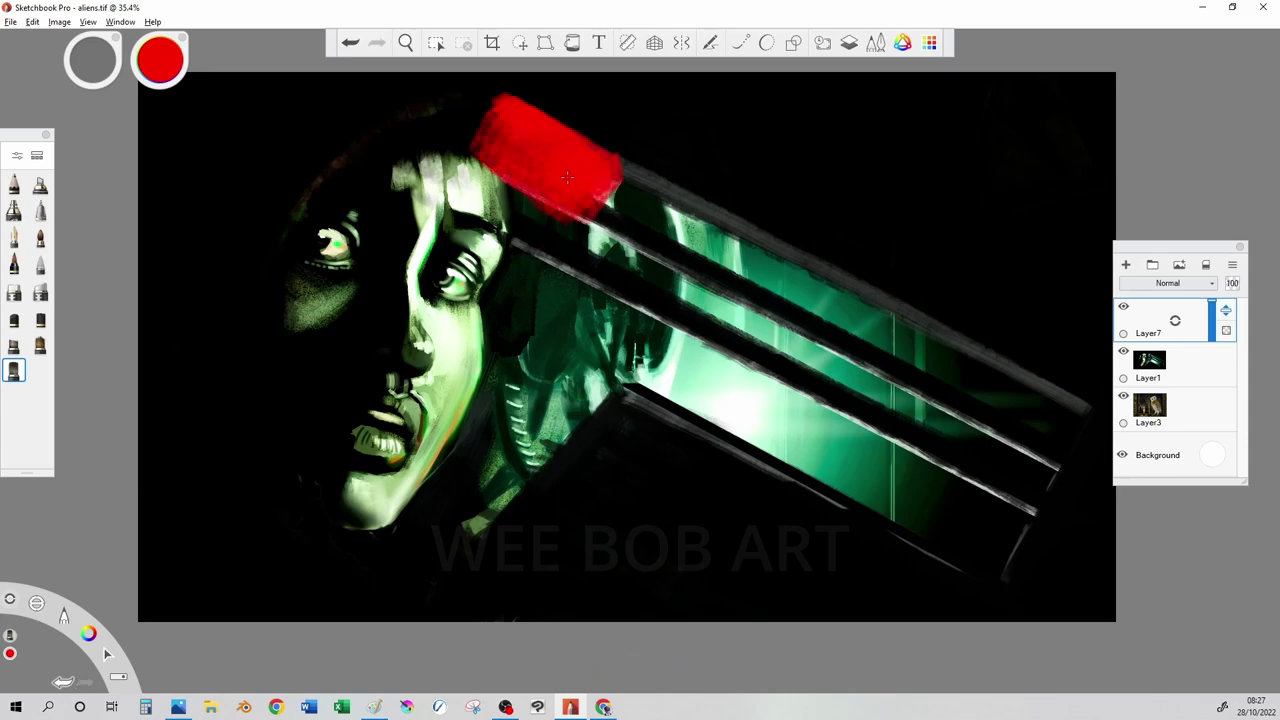
{"action": "left_click", "coordinate": [520, 148]}
{"action": "mouse_move", "coordinate": [520, 148]}
{"action": "left_mouse_down"}
{"action": "mouse_move", "coordinate": [740, 258]}
{"action": "mouse_move", "coordinate": [1005, 357]}
{"action": "mouse_move", "coordinate": [1085, 425]}
{"action": "left_mouse_up"}
{"action": "mouse_move", "coordinate": [570, 222]}
{"action": "left_mouse_down"}
{"action": "mouse_move", "coordinate": [511, 196]}
{"action": "mouse_move", "coordinate": [1065, 490]}
{"action": "left_mouse_up"}
{"action": "mouse_move", "coordinate": [665, 395]}
{"action": "left_mouse_down"}
{"action": "mouse_move", "coordinate": [653, 325]}
{"action": "mouse_move", "coordinate": [767, 413]}
{"action": "mouse_move", "coordinate": [968, 525]}
{"action": "left_mouse_up"}
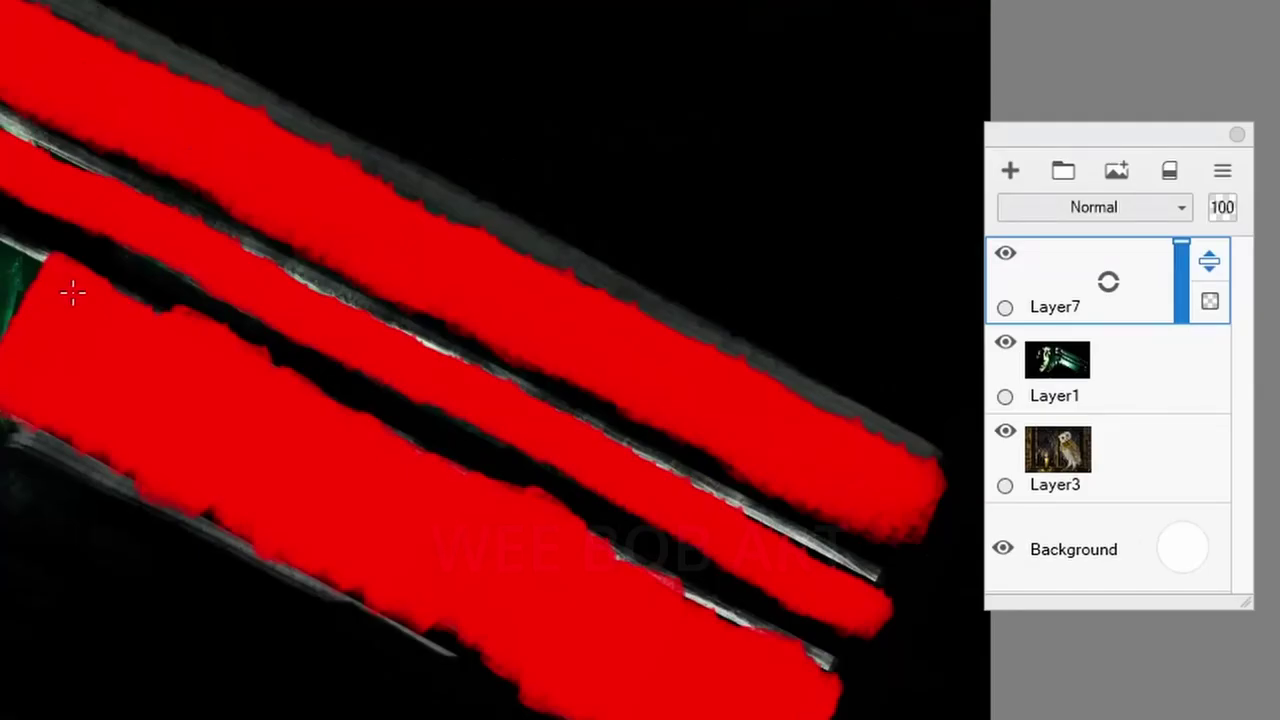
{"action": "left_click", "coordinate": [1181, 210]}
{"action": "left_click", "coordinate": [1152, 248]}
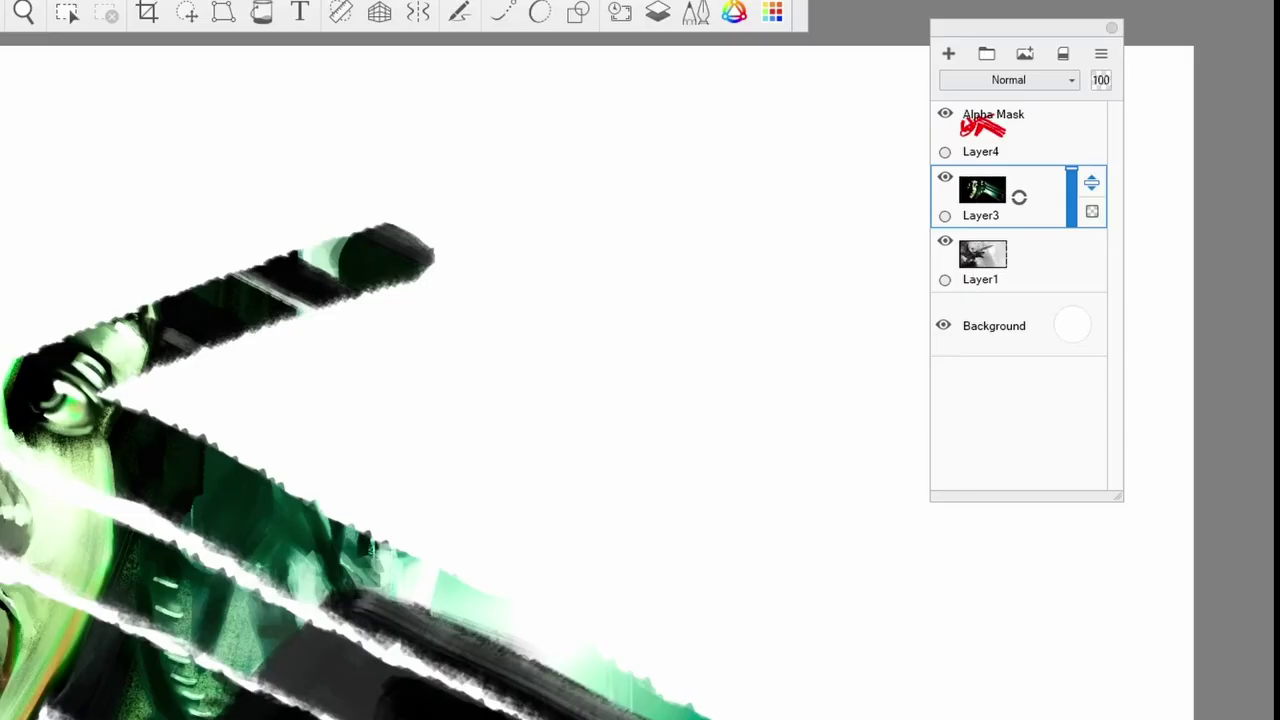
Select Layer4 and Layer3 and group them into Group1
{"action": "left_click", "coordinate": [1057, 154]}
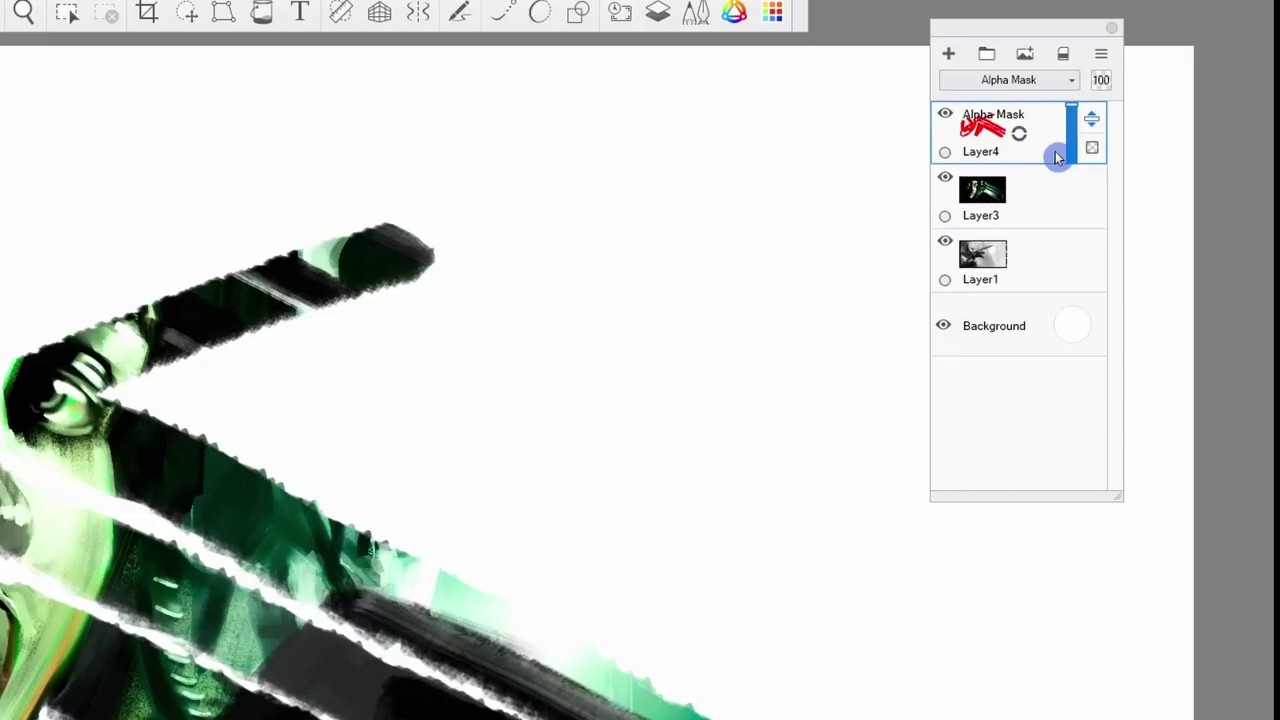
{"action": "left_click", "coordinate": [1023, 203], "text": "shift"}
{"action": "left_click", "coordinate": [1043, 192]}
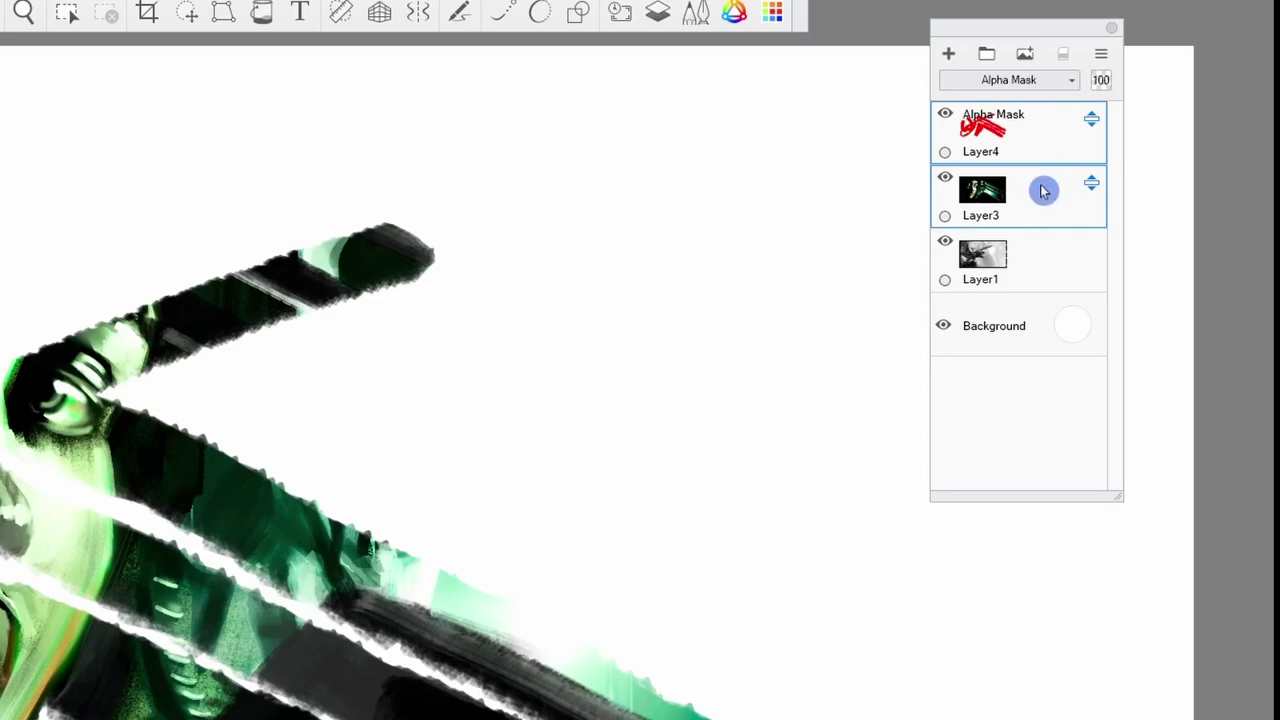
{"action": "left_click", "coordinate": [1101, 55]}
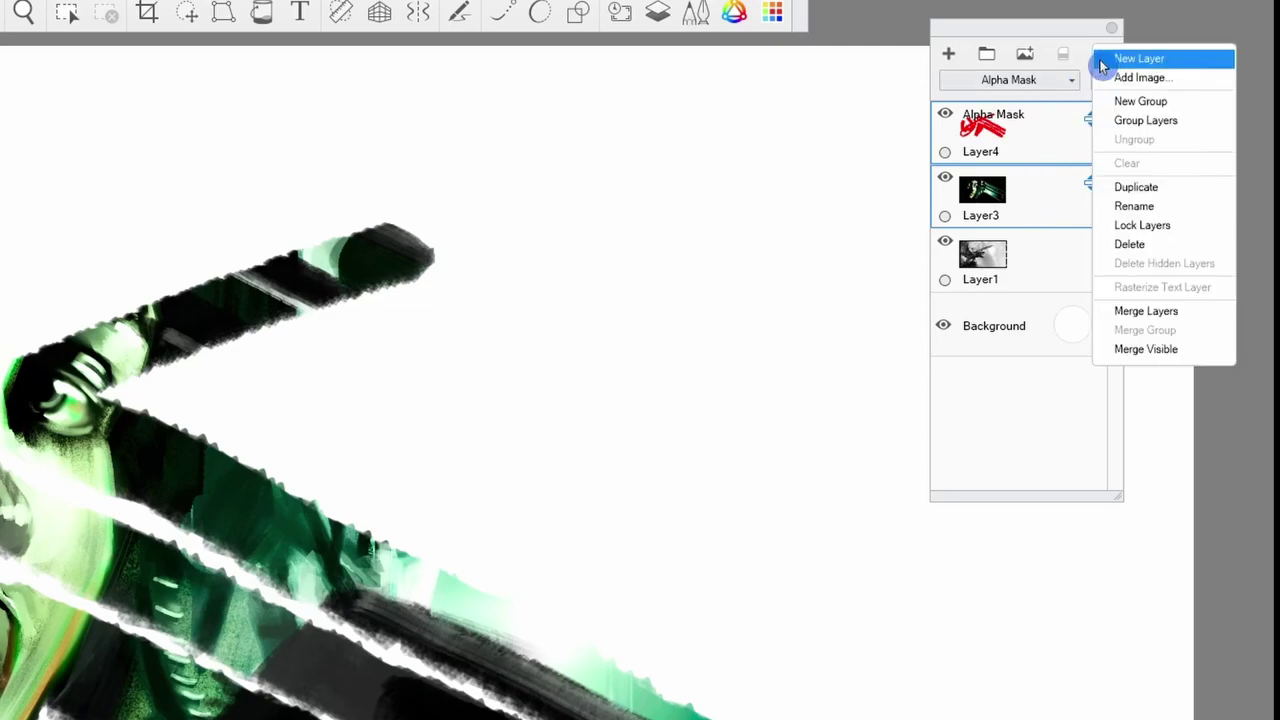
{"action": "left_click", "coordinate": [1117, 118]}
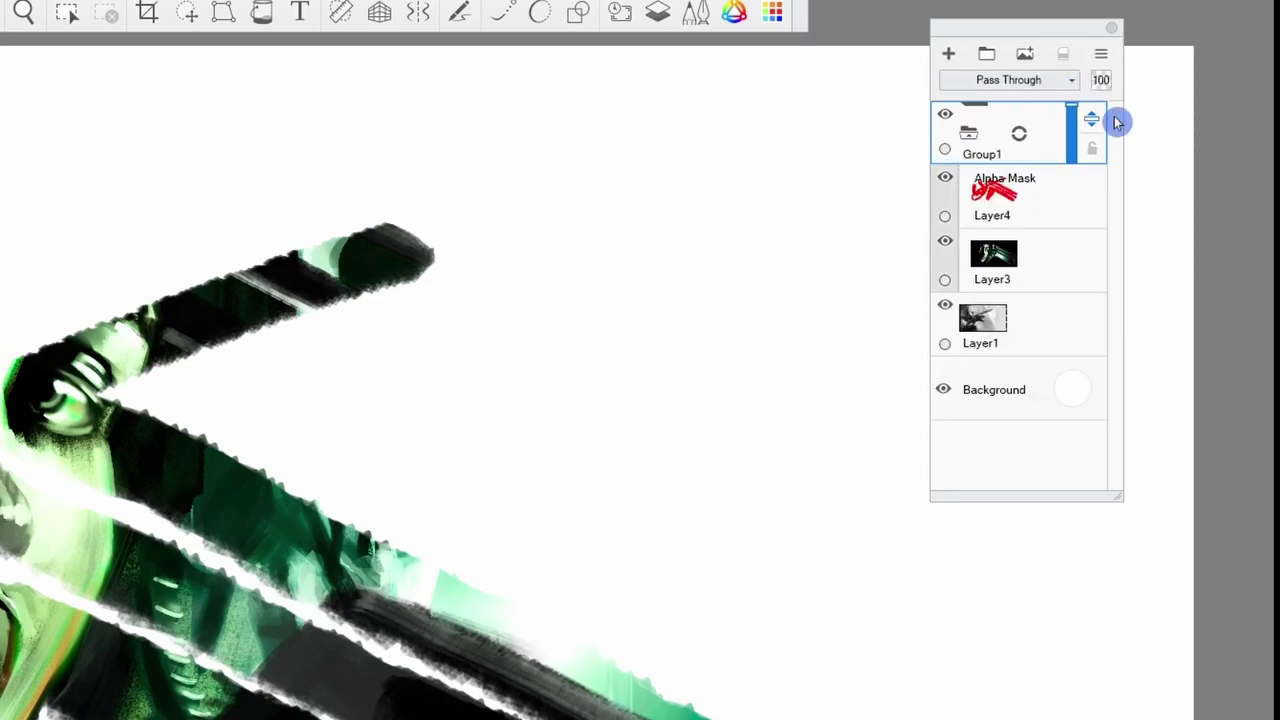
Collapse Group1 and change its blend mode from Pass Through to Normal
{"action": "left_click", "coordinate": [966, 140]}
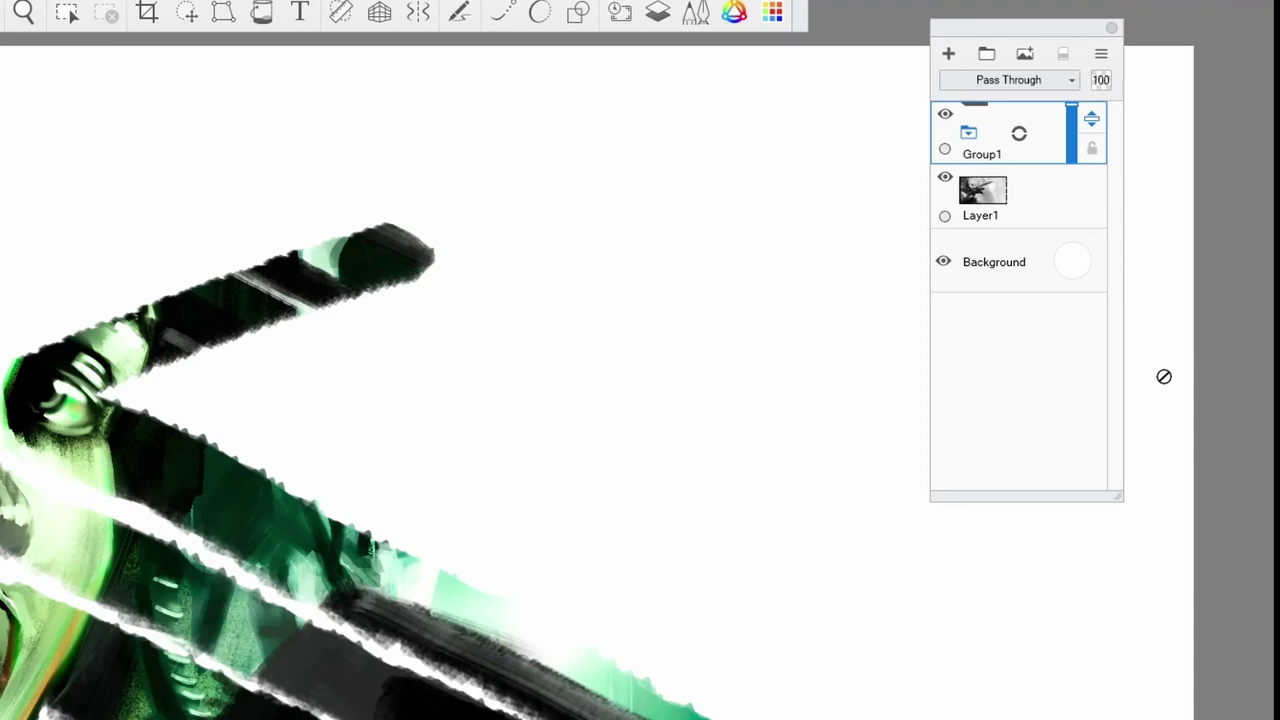
{"action": "left_click", "coordinate": [1049, 82]}
{"action": "left_click", "coordinate": [1032, 109]}
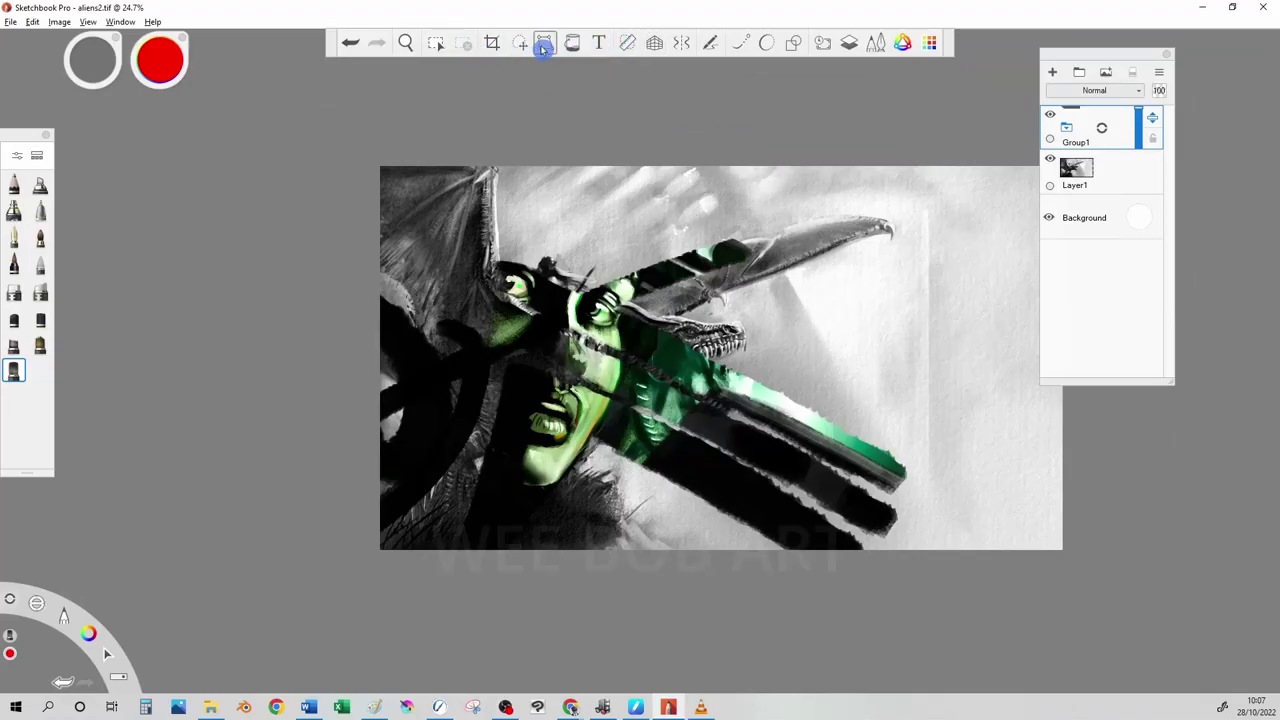
{"action": "left_click", "coordinate": [187, 11]}
Reposition the green masked group, then slide the aliens2 layer left to expose bare paper
{"action": "mouse_move", "coordinate": [663, 194]}
{"action": "left_mouse_down"}
{"action": "mouse_move", "coordinate": [695, 310]}
{"action": "mouse_move", "coordinate": [731, 343]}
{"action": "mouse_move", "coordinate": [690, 330]}
{"action": "mouse_move", "coordinate": [641, 268]}
{"action": "left_mouse_up"}
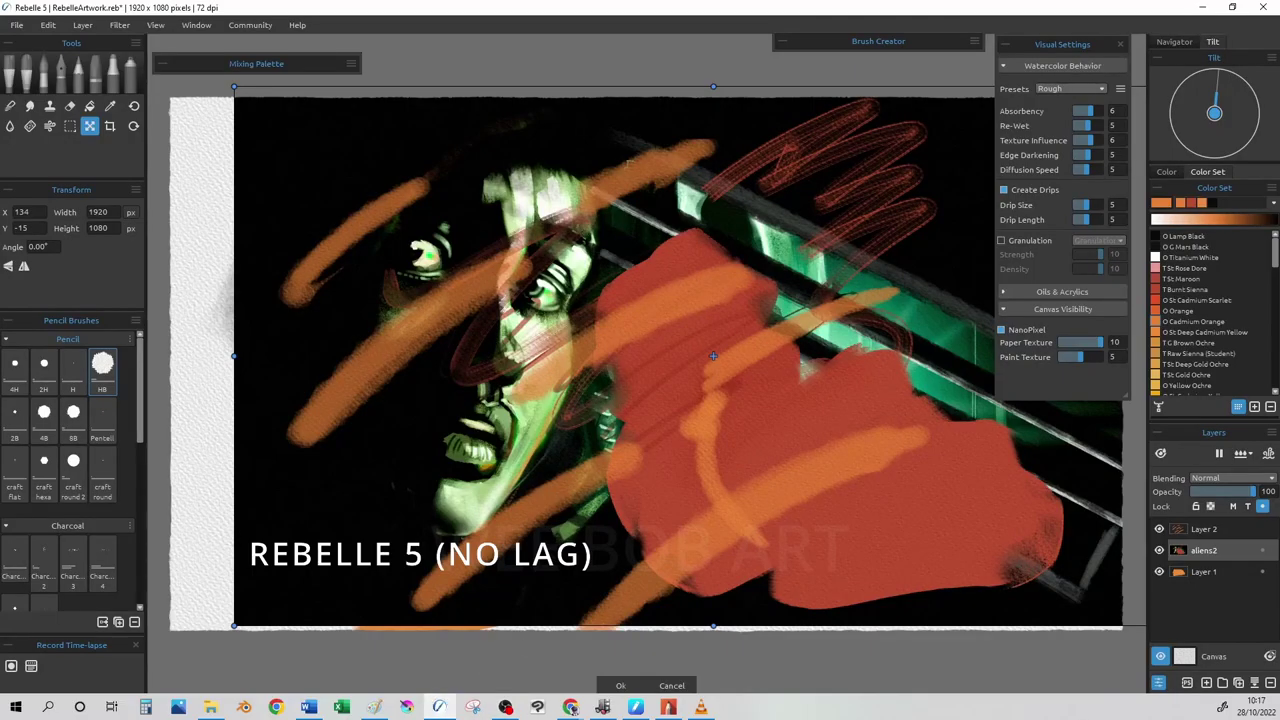
{"action": "mouse_move", "coordinate": [916, 360]}
{"action": "left_mouse_down"}
{"action": "mouse_move", "coordinate": [711, 257]}
{"action": "mouse_move", "coordinate": [794, 369]}
{"action": "mouse_move", "coordinate": [846, 363]}
{"action": "left_mouse_up"}
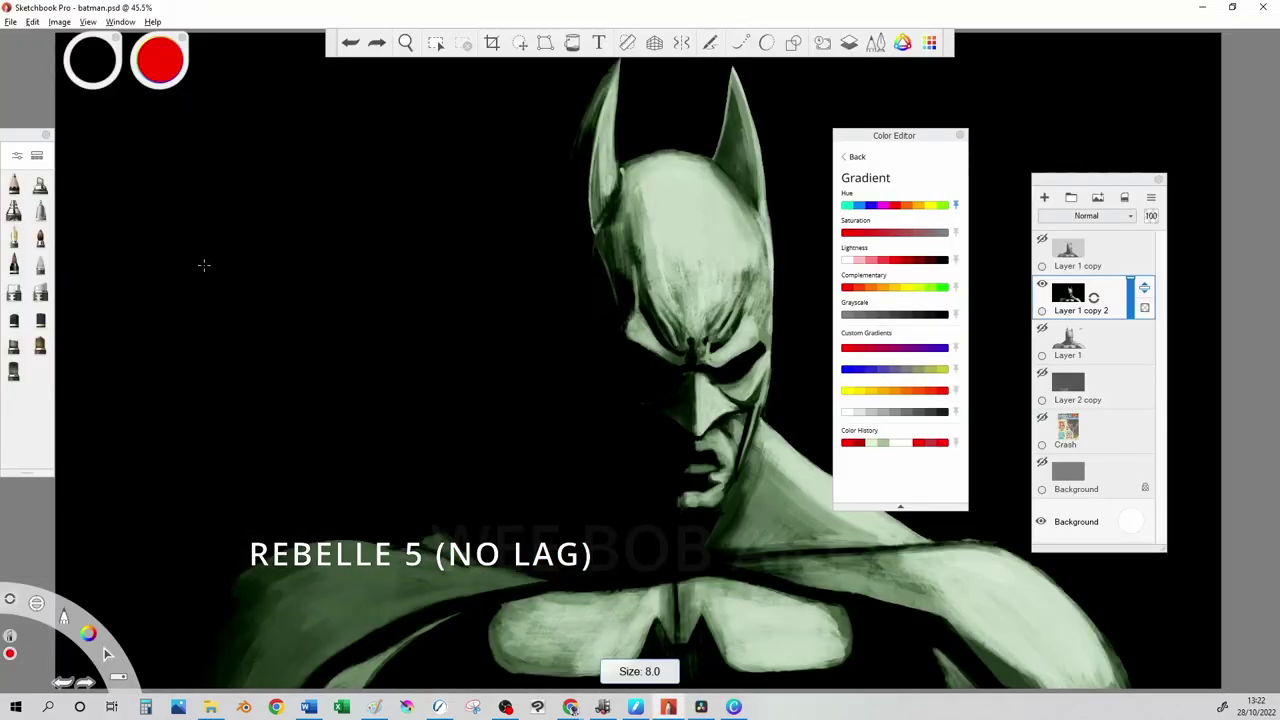
Hand-write 'Let me know in the comments' in red across the black area beside Batman
{"action": "mouse_move", "coordinate": [136, 179]}
{"action": "left_mouse_down"}
{"action": "mouse_move", "coordinate": [143, 263]}
{"action": "mouse_move", "coordinate": [132, 275]}
{"action": "mouse_move", "coordinate": [201, 236]}
{"action": "left_mouse_up"}
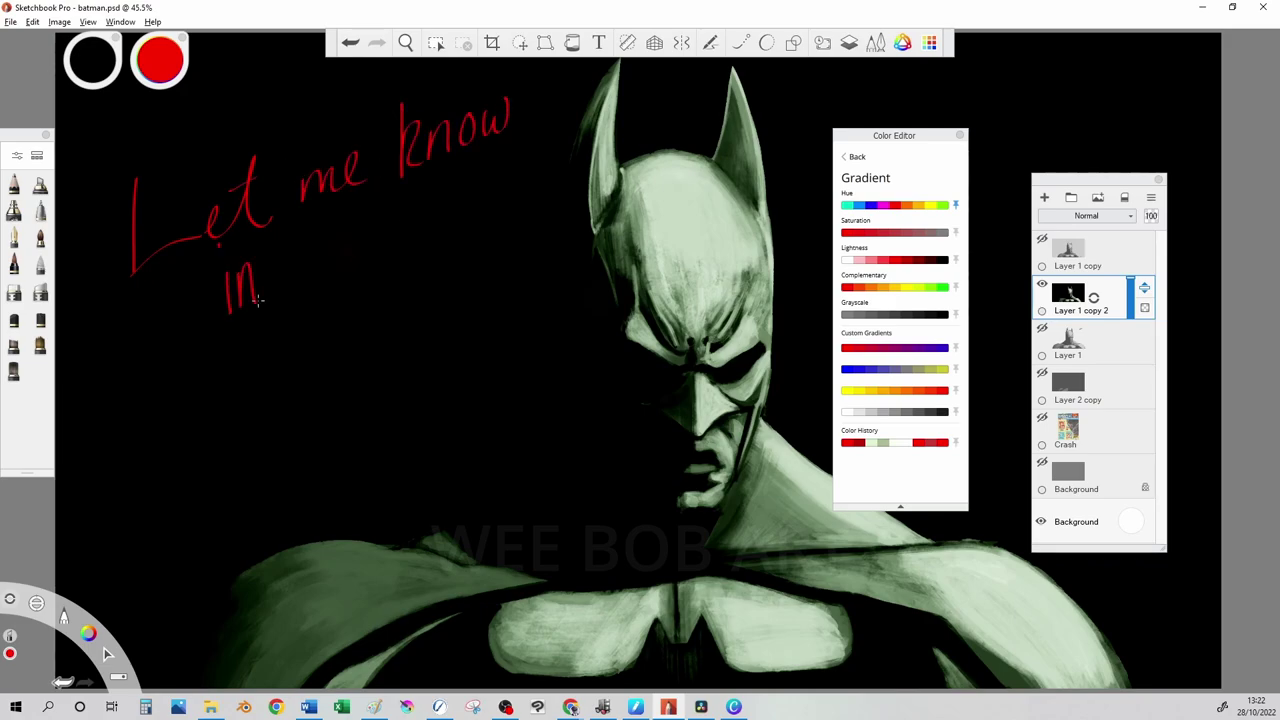
{"action": "left_click_drag", "start_coordinate": [305, 211], "coordinate": [365, 254]}
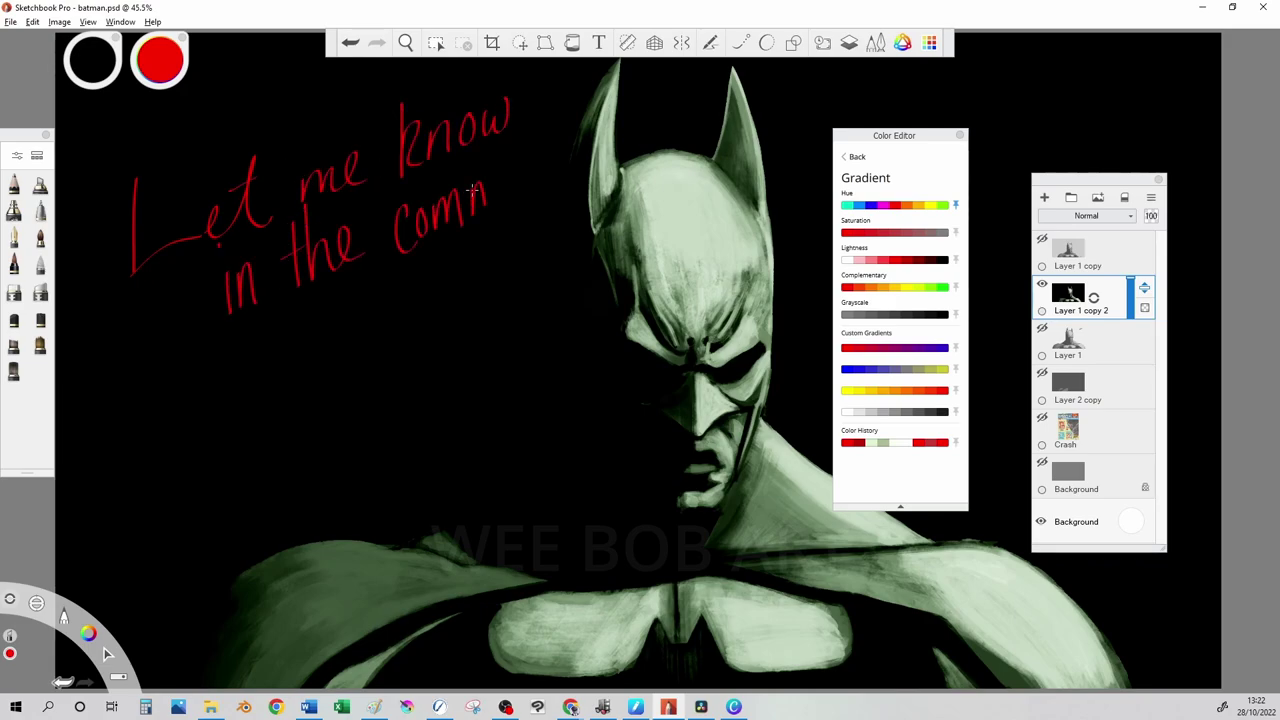
{"action": "left_click_drag", "start_coordinate": [489, 200], "coordinate": [555, 150]}
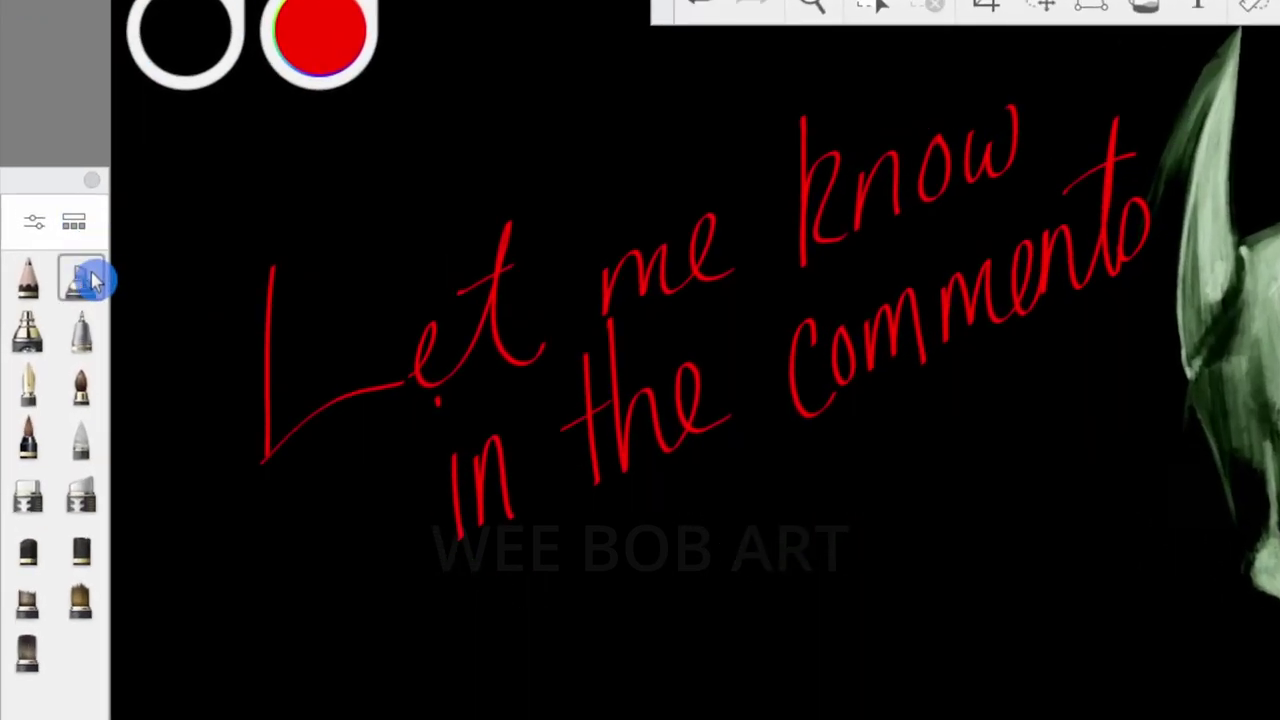
Browse the full Brush Library, then choose Help > Download Free Extras
{"action": "left_click", "coordinate": [78, 240]}
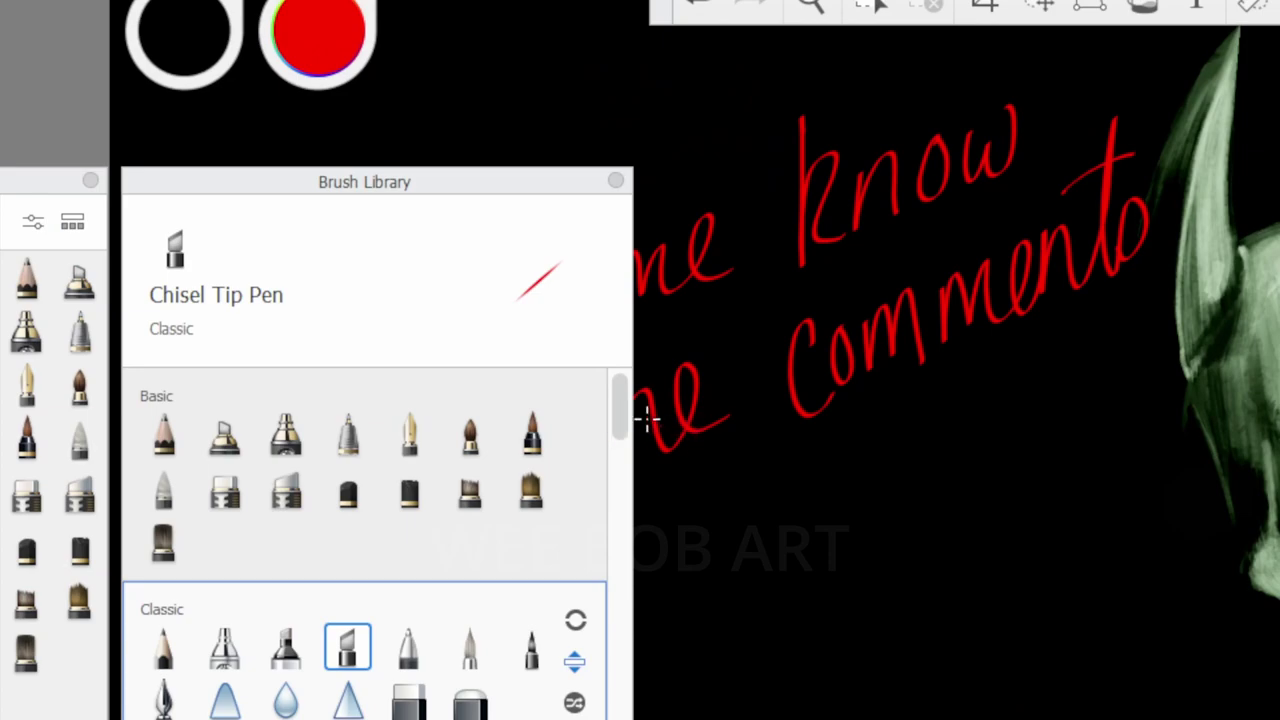
{"action": "left_click_drag", "start_coordinate": [617, 425], "coordinate": [609, 677]}
{"action": "mouse_move", "coordinate": [609, 622]}
{"action": "left_mouse_down"}
{"action": "mouse_move", "coordinate": [594, 709]}
{"action": "mouse_move", "coordinate": [591, 646]}
{"action": "mouse_move", "coordinate": [600, 680]}
{"action": "left_mouse_up"}
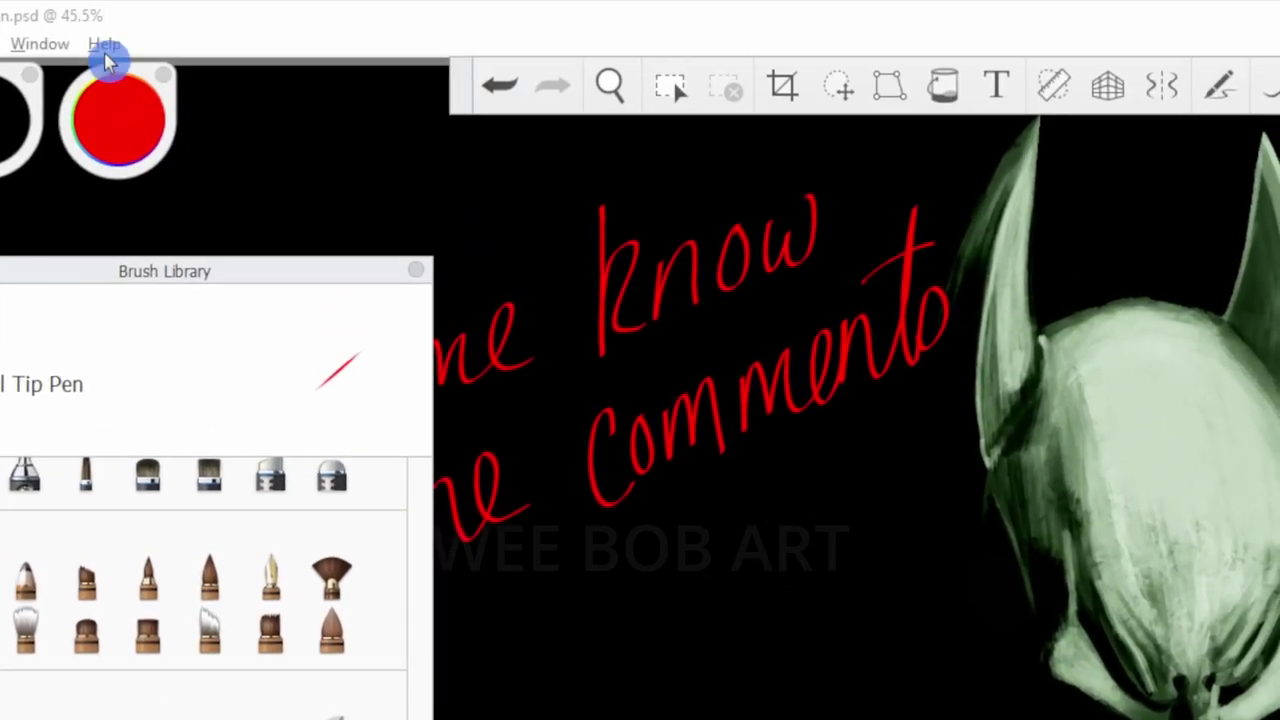
{"action": "left_click", "coordinate": [119, 44]}
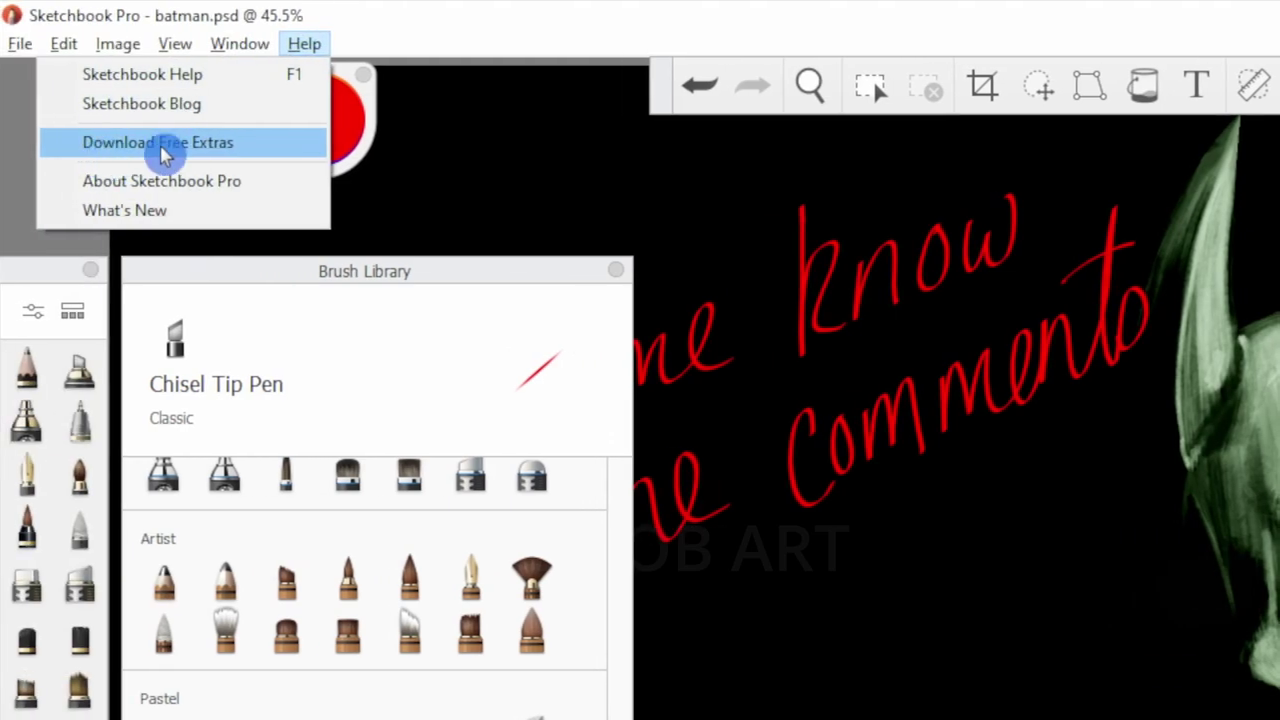
{"action": "left_click", "coordinate": [188, 148]}
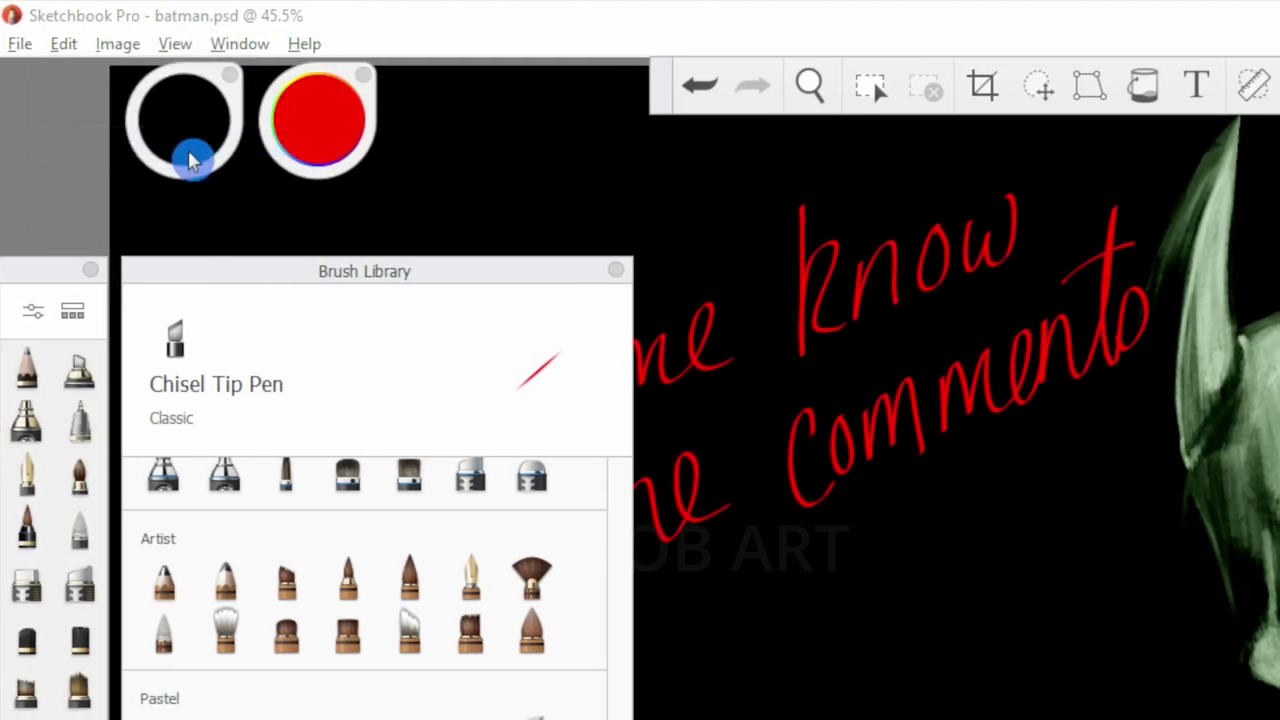
Scroll sketchbook.com/extras down to the palette, etch-brush and Pencil icon template downloads
{"action": "scroll", "coordinate": [762, 250], "scroll_direction": "down", "scroll_amount": 5}
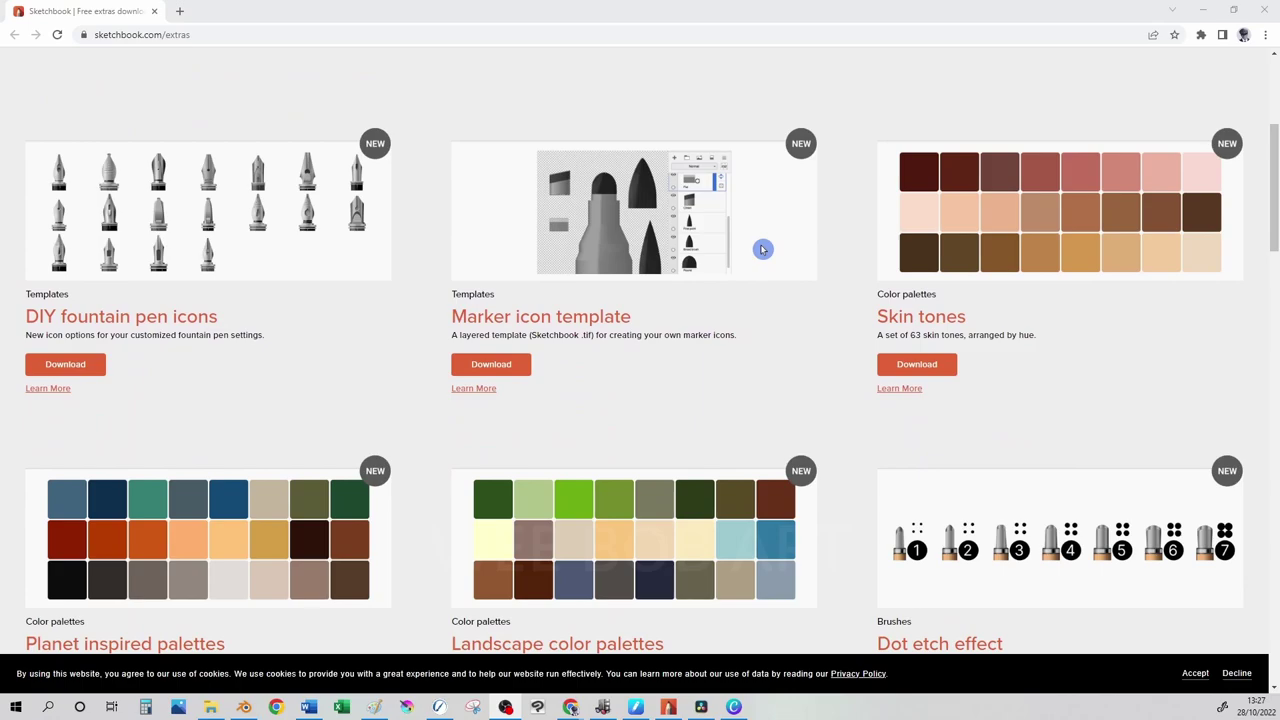
{"action": "scroll", "coordinate": [762, 250], "scroll_direction": "down", "scroll_amount": 1}
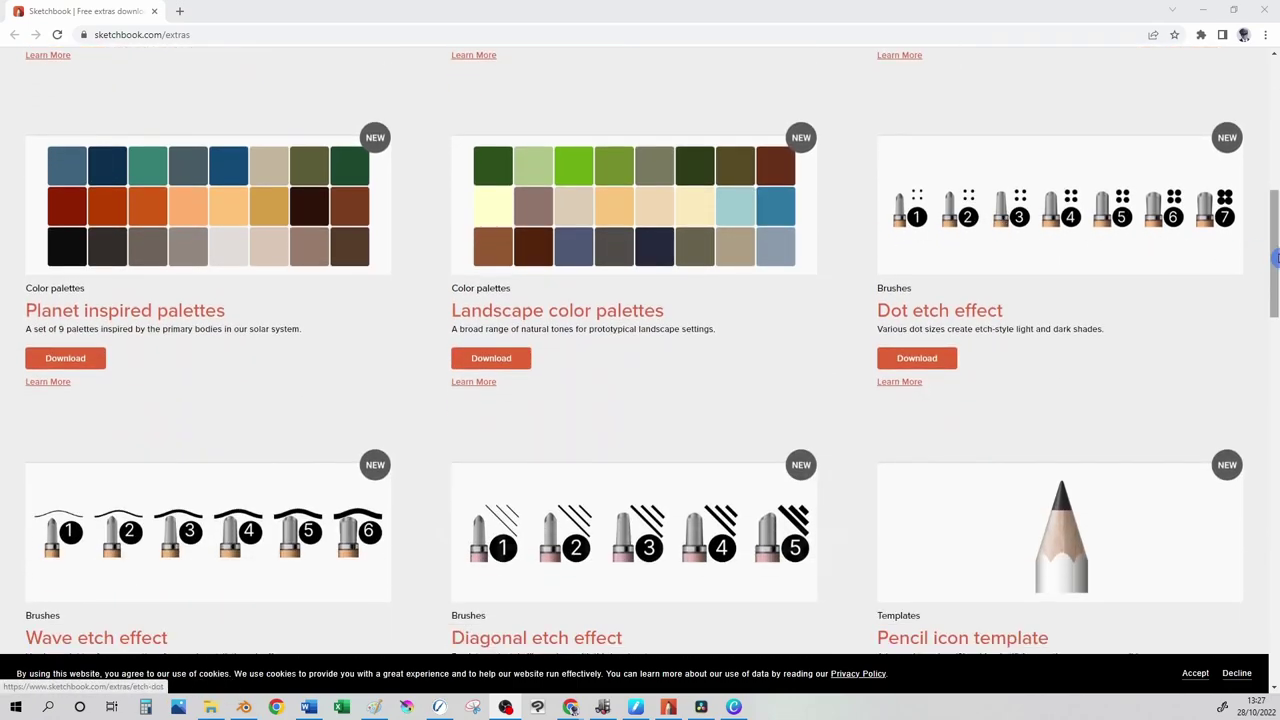
{"action": "left_click_drag", "start_coordinate": [1270, 258], "coordinate": [1259, 462]}
{"action": "left_click_drag", "start_coordinate": [1259, 462], "coordinate": [1259, 467]}
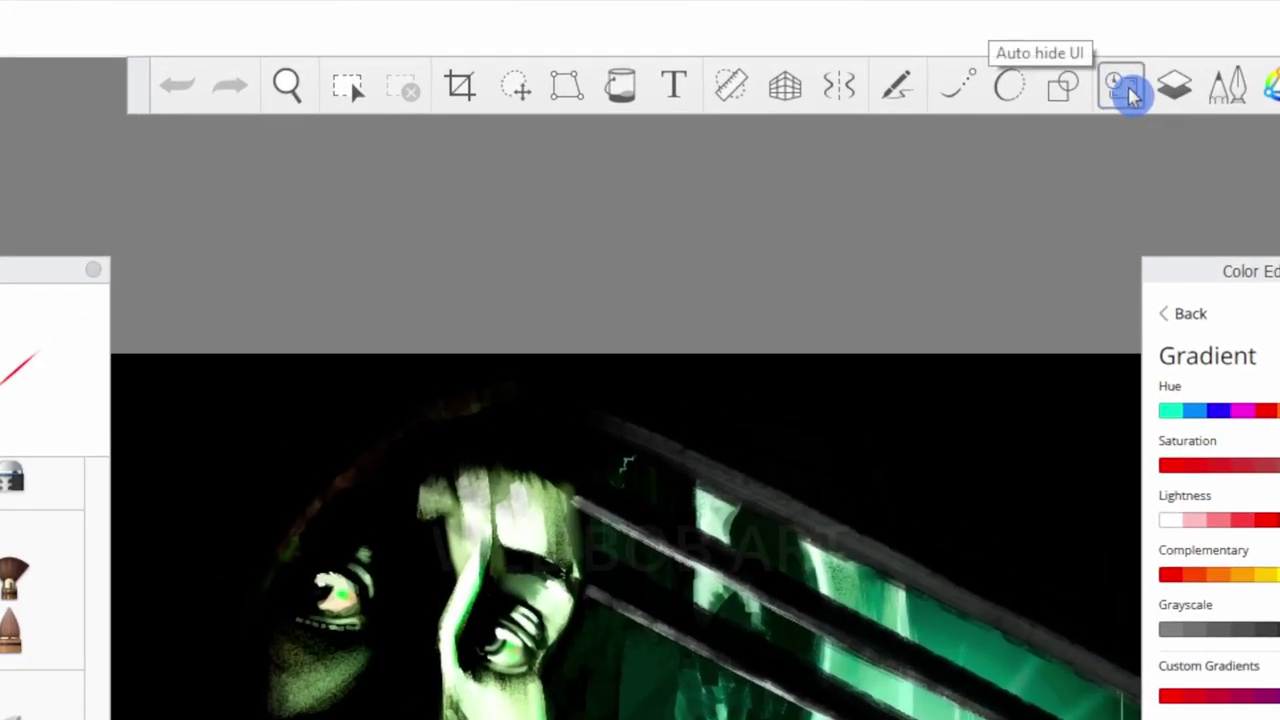
Turn on Auto hide UI and lower its delay from 16 to 1
{"action": "left_click", "coordinate": [1128, 90]}
{"action": "left_click", "coordinate": [815, 145]}
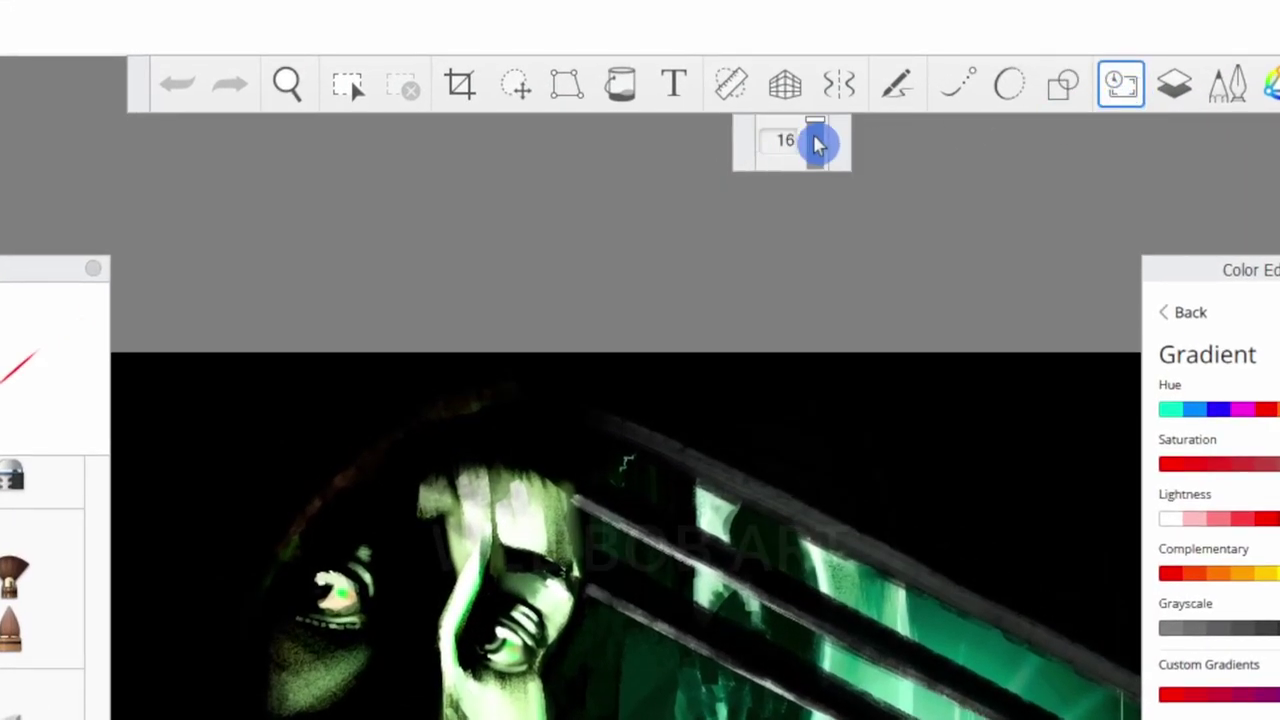
{"action": "left_click_drag", "start_coordinate": [815, 145], "coordinate": [823, 254]}
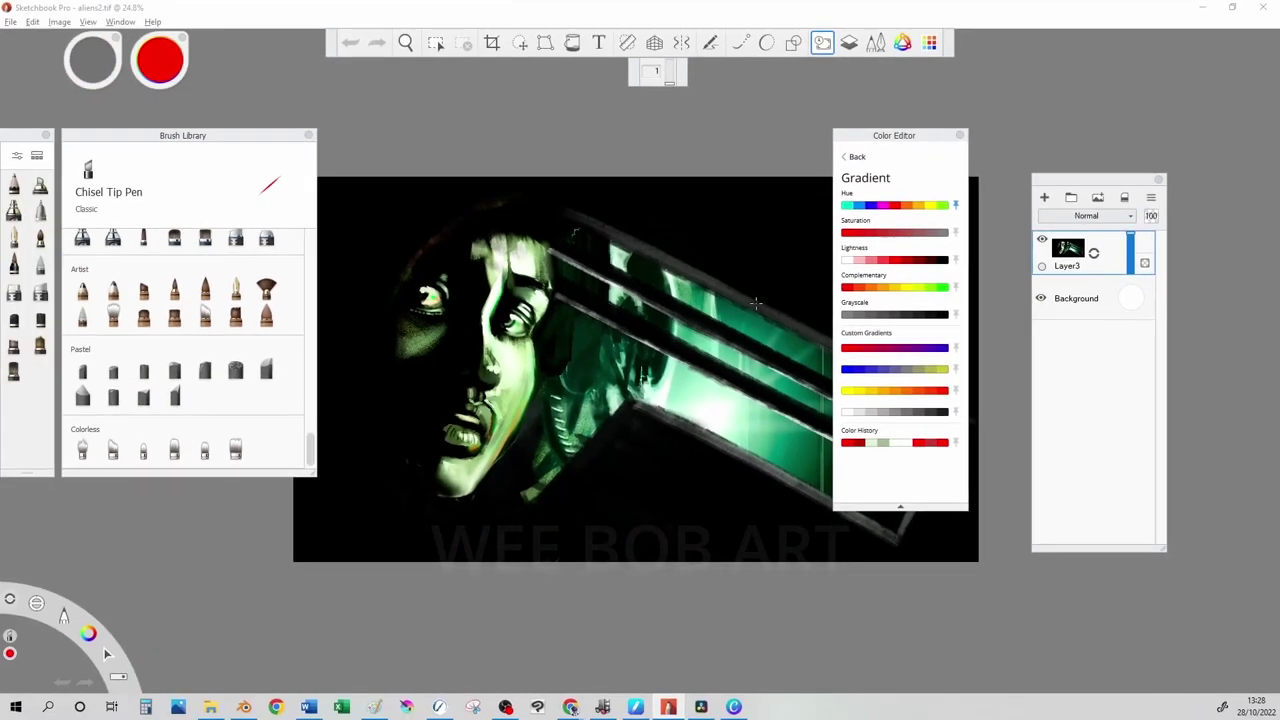
Draw thin red strokes near the painting's bottom, raising the slider back to 16 between them
{"action": "left_click_drag", "start_coordinate": [634, 520], "coordinate": [662, 476]}
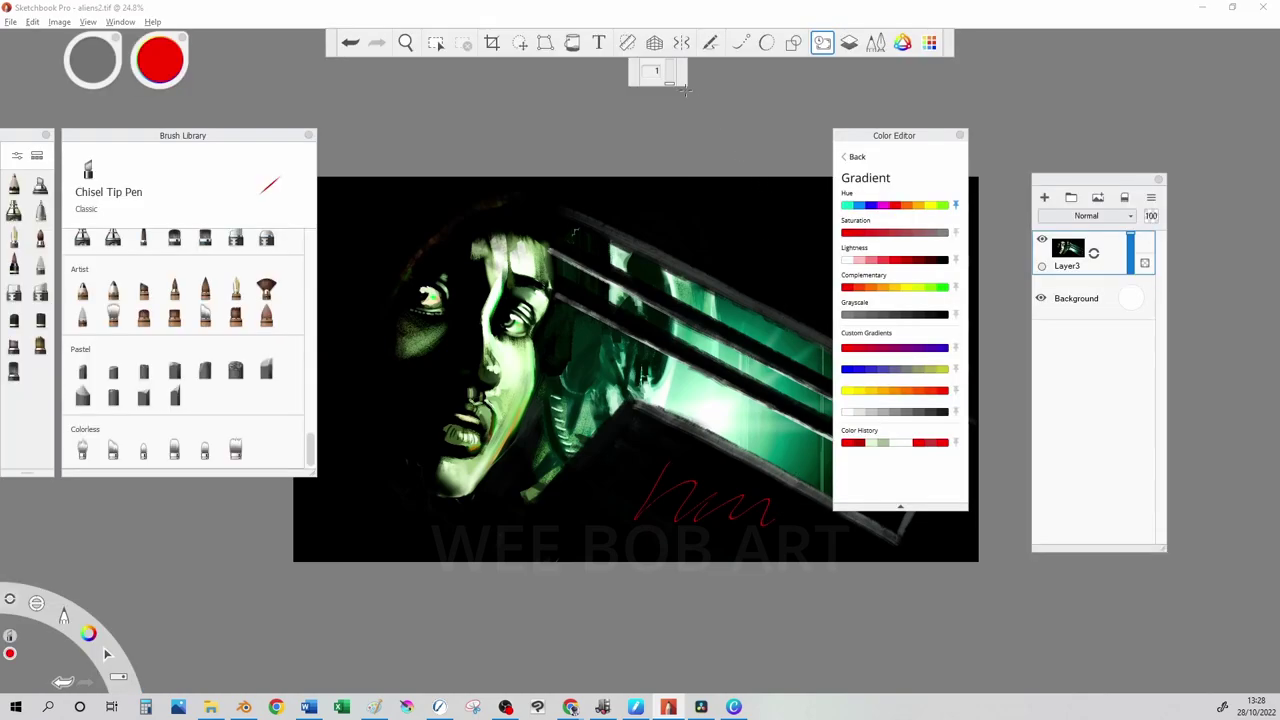
{"action": "left_click_drag", "start_coordinate": [672, 87], "coordinate": [690, 55]}
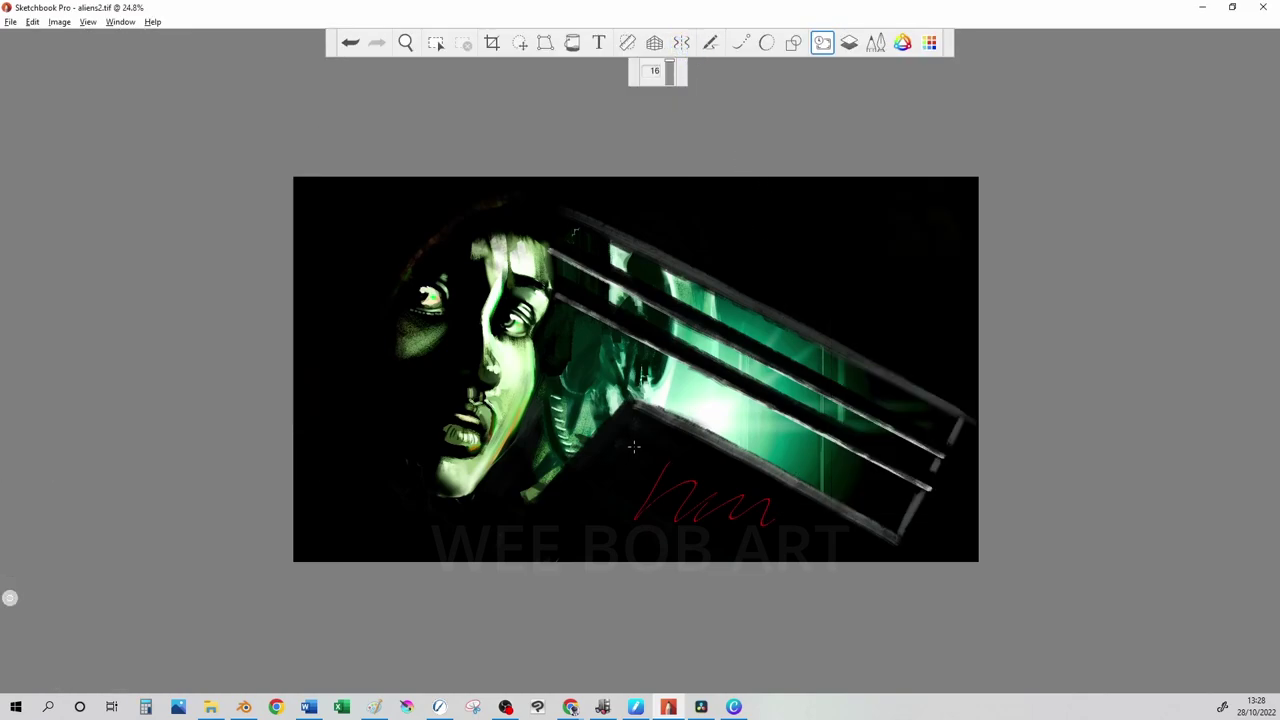
{"action": "left_click_drag", "start_coordinate": [590, 508], "coordinate": [630, 458]}
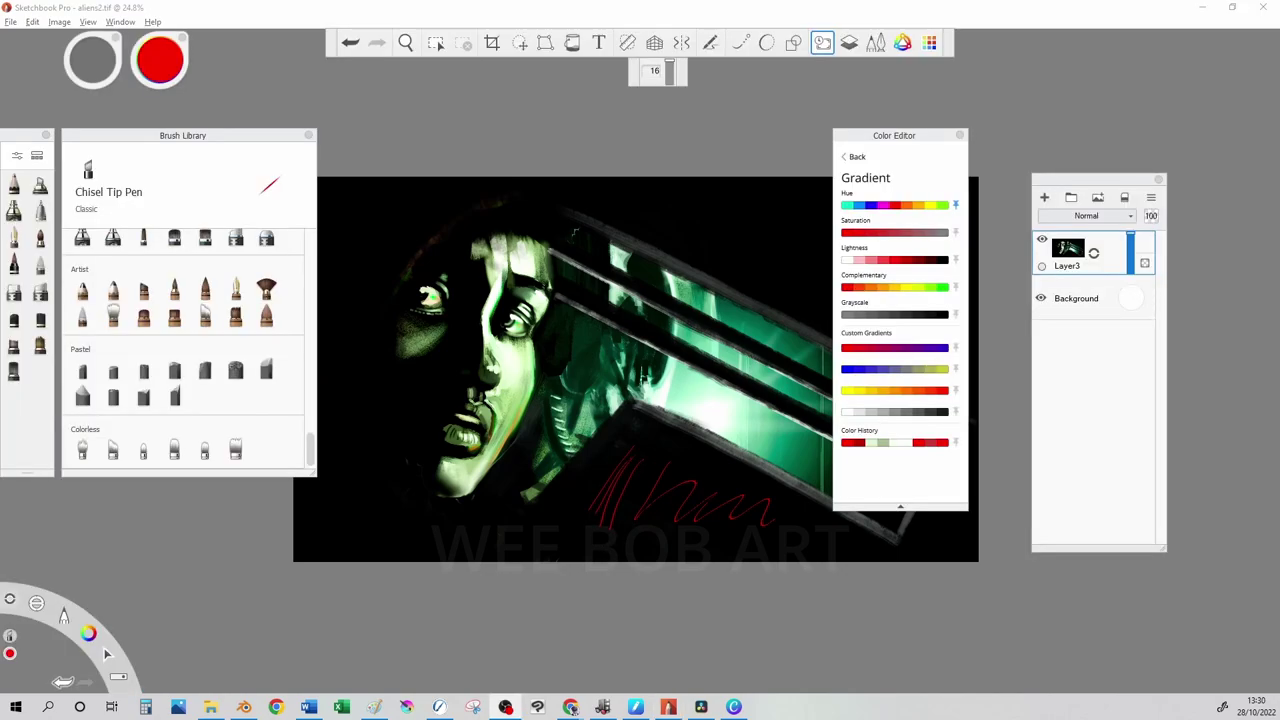
Hide the whole interface from the lagoon marking menu, leaving only the canvas
{"action": "left_click", "coordinate": [19, 604]}
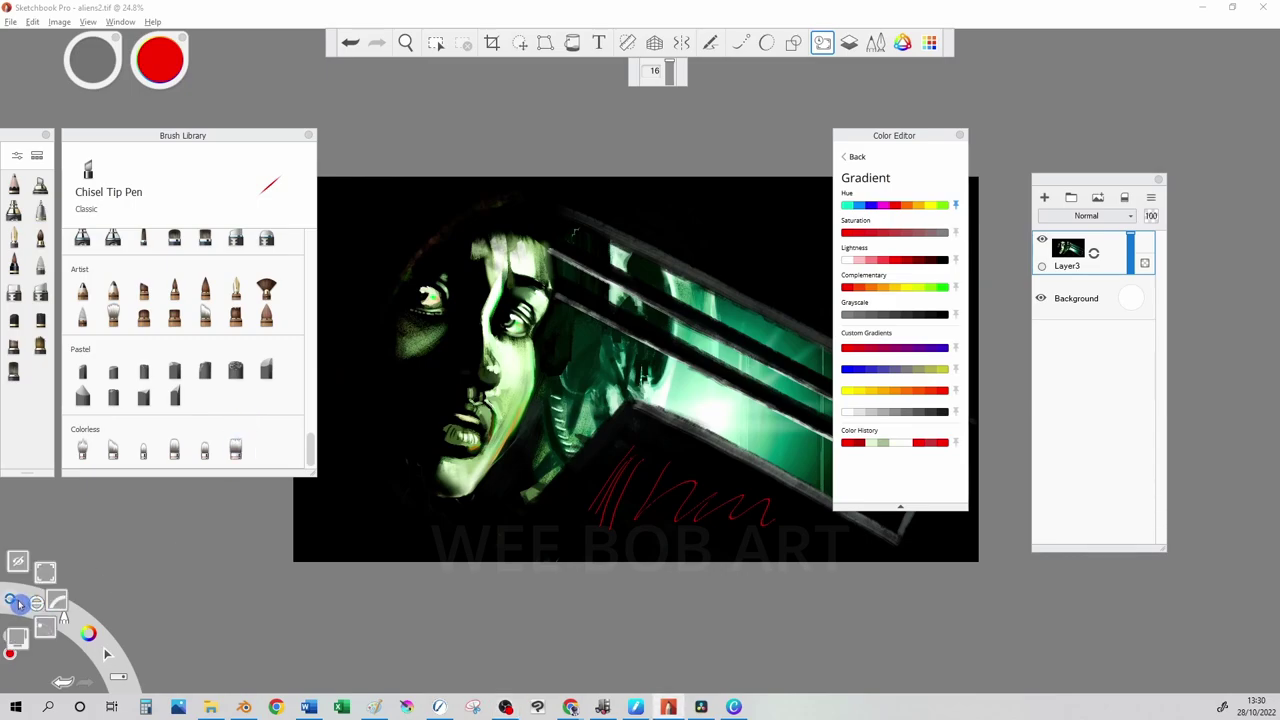
{"action": "left_click", "coordinate": [18, 562]}
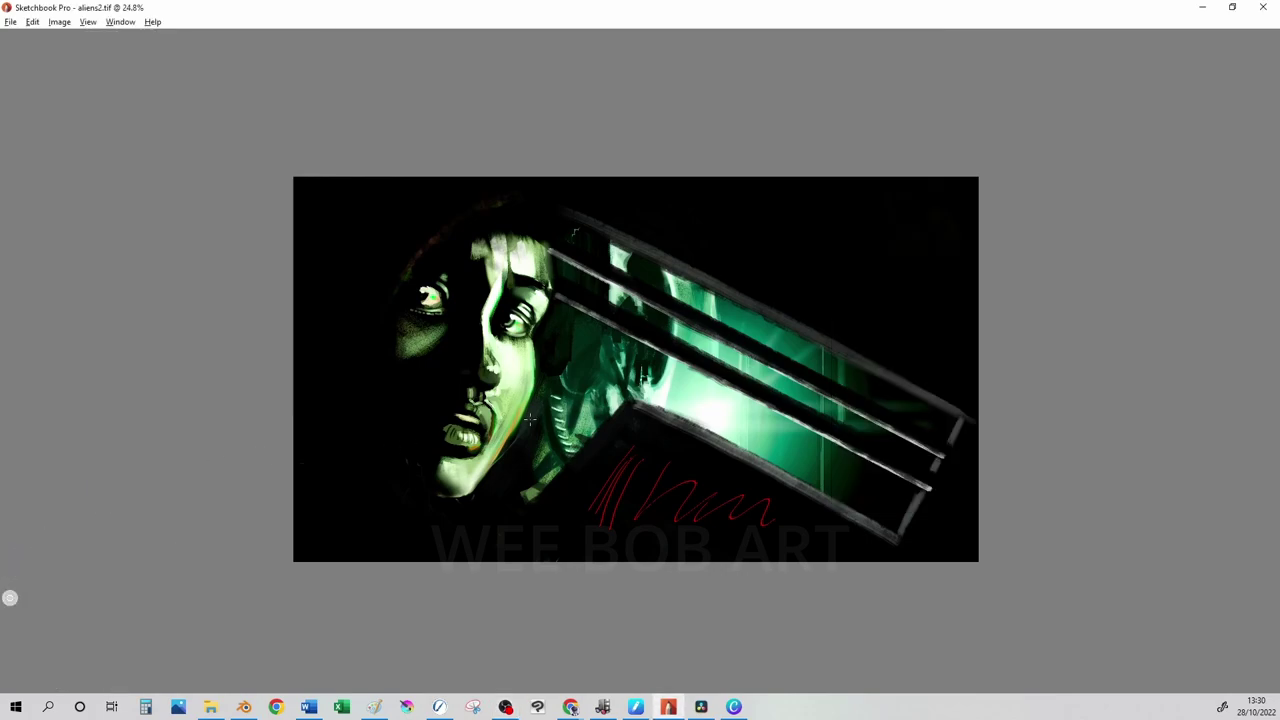